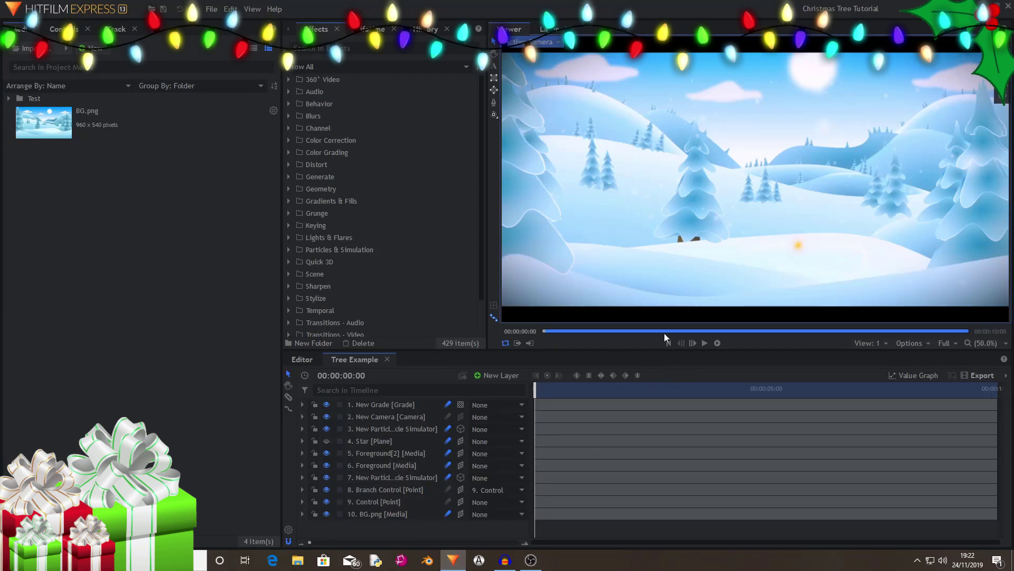
- After previewing the finished example, create a 1920x1080, 30 fps composite shot named 'Christmas Tree'
left_click(706, 342)
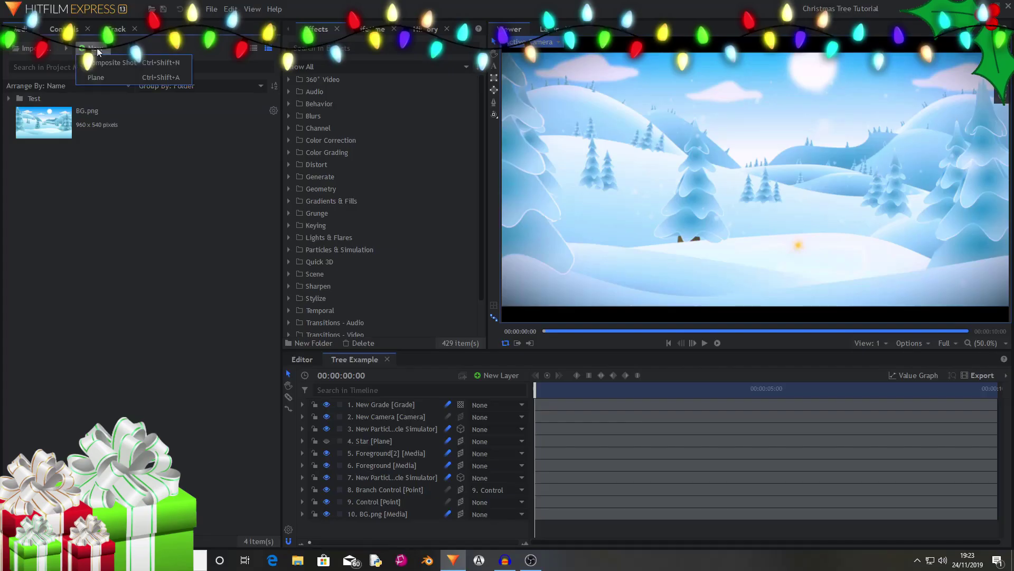
left_click(113, 62)
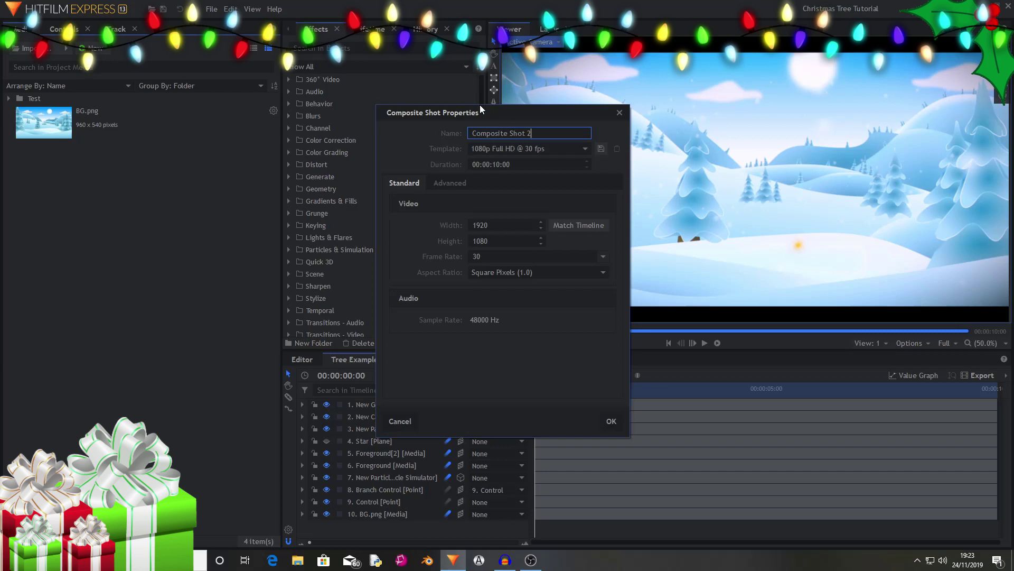
key("ctrl+a")
key("BackSpace")
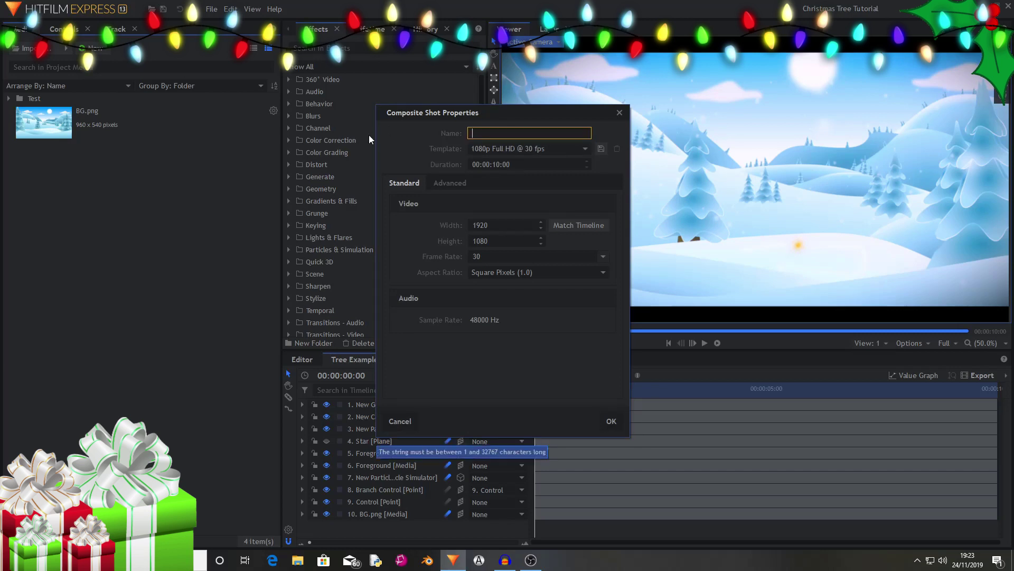
type("Chr")
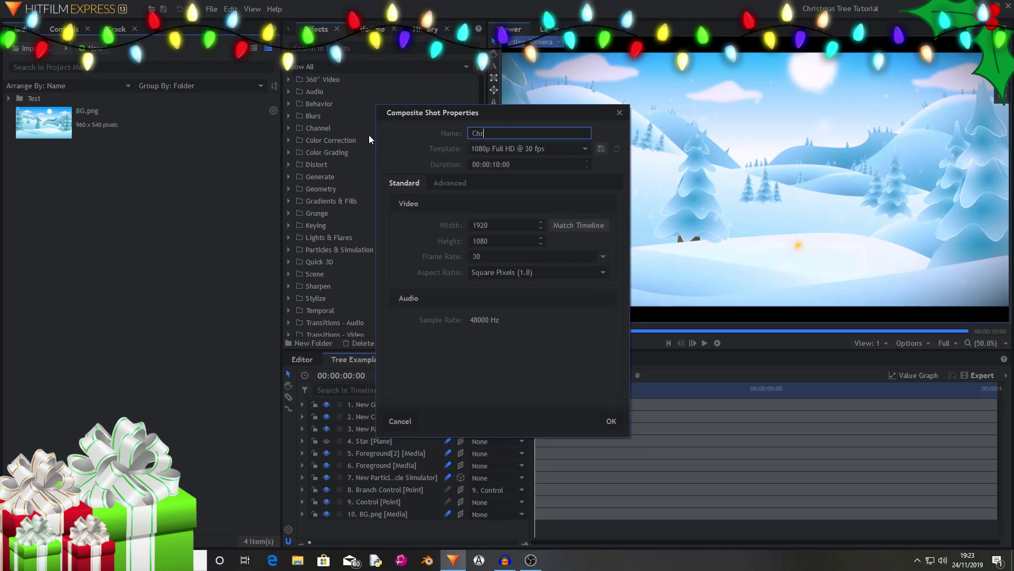
type("istmas Tree")
left_click(611, 422)
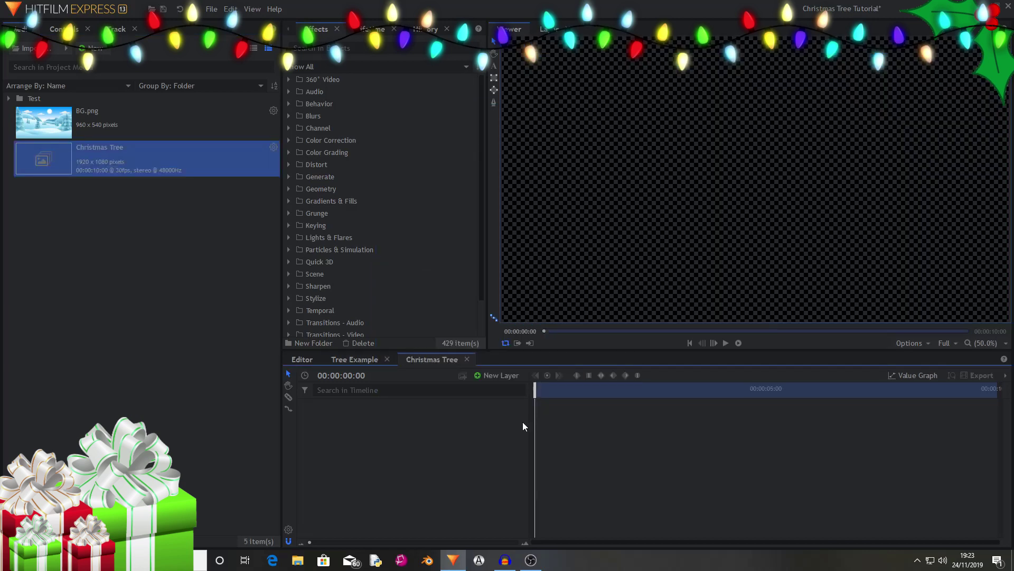
- Add a point layer and rename it 'Tree Control'
left_click(508, 378)
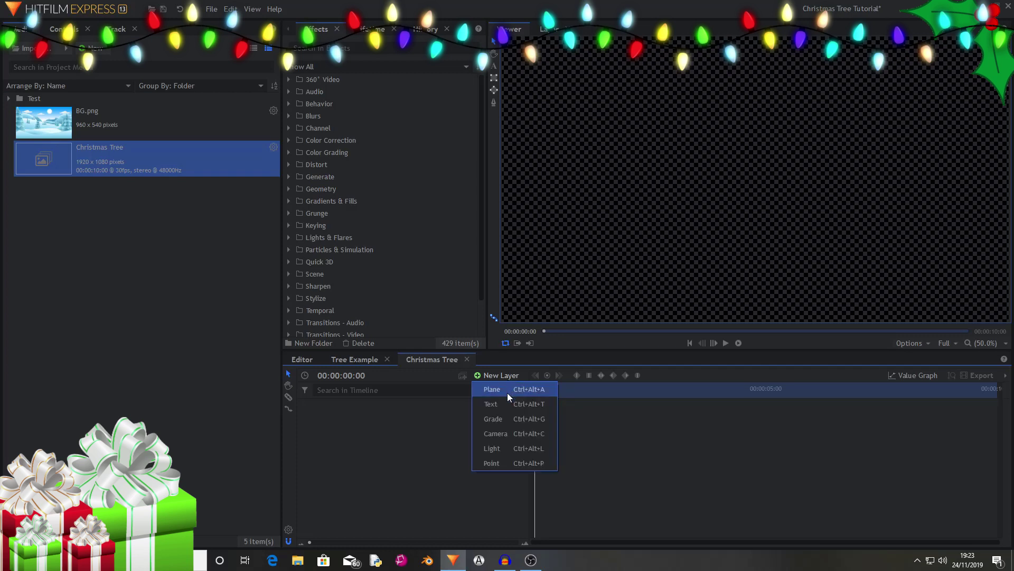
left_click(505, 461)
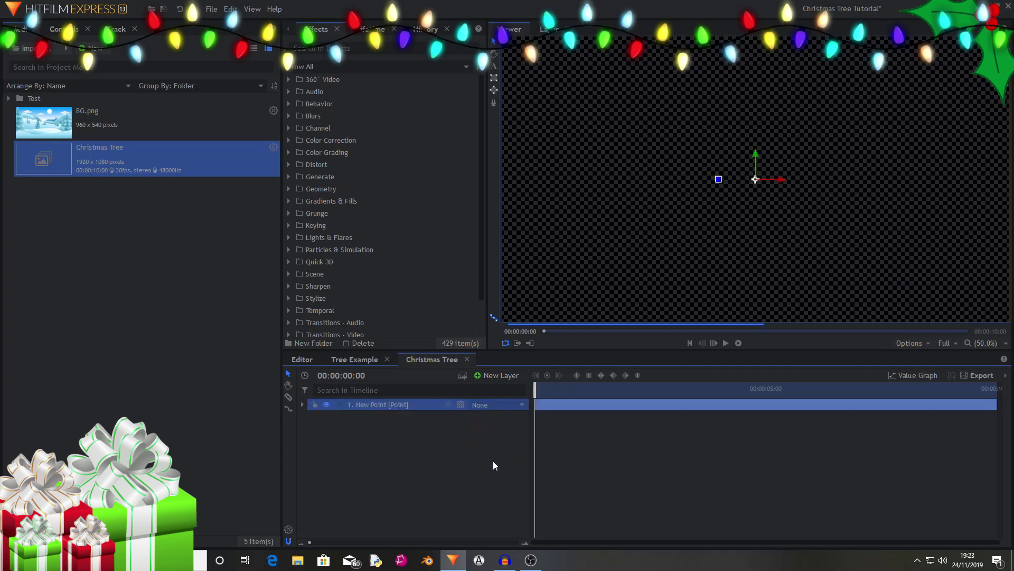
right_click(374, 404)
left_click(404, 381)
type("C")
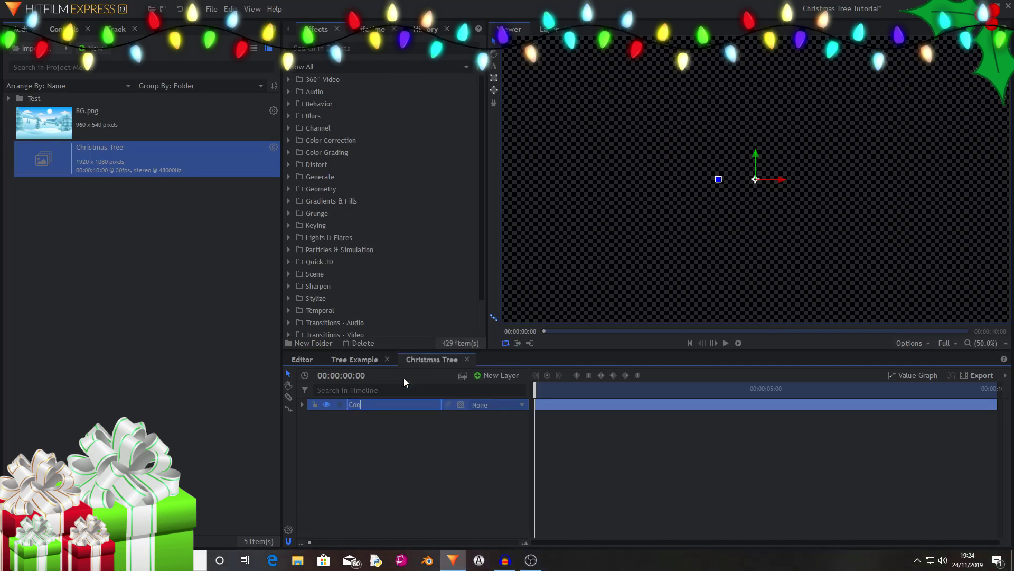
key("BackSpace")
type("Tree C")
key("Return")
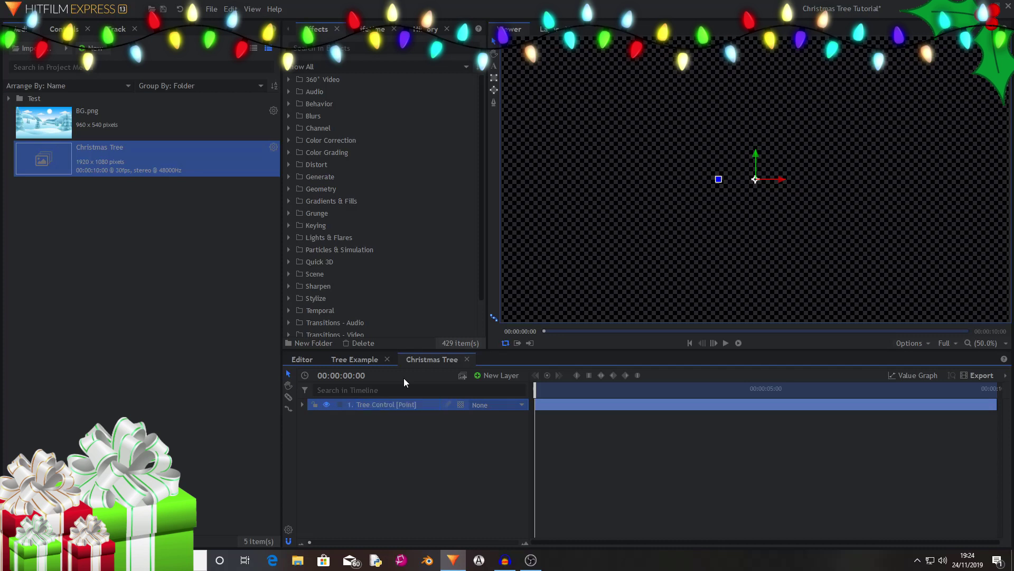
- Add a second point layer and rename it 'Branch Control'
left_click(491, 375)
left_click(513, 461)
right_click(371, 401)
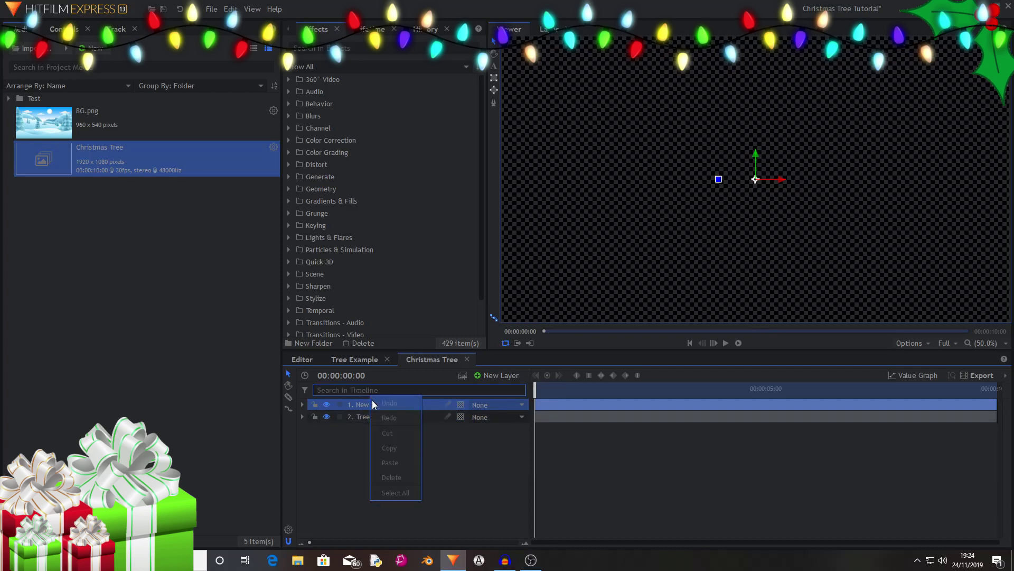
left_click(354, 397)
right_click(364, 398)
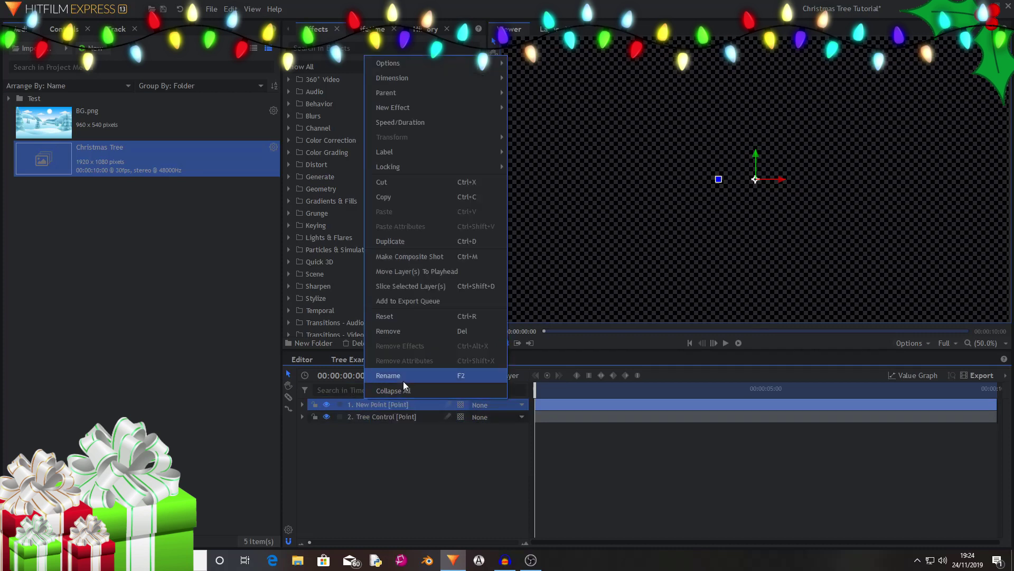
left_click(403, 377)
type("Branch Control")
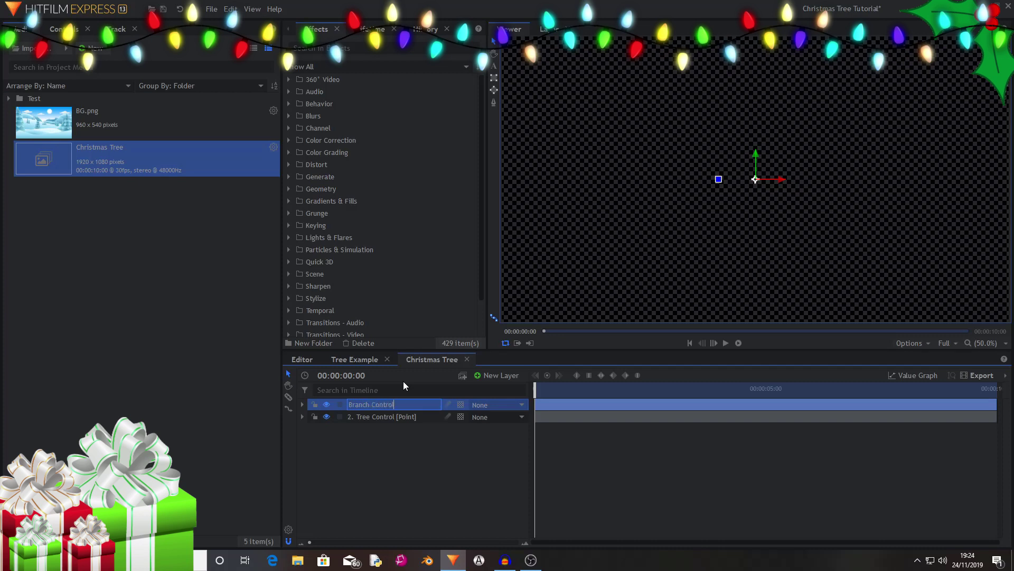
key("Return")
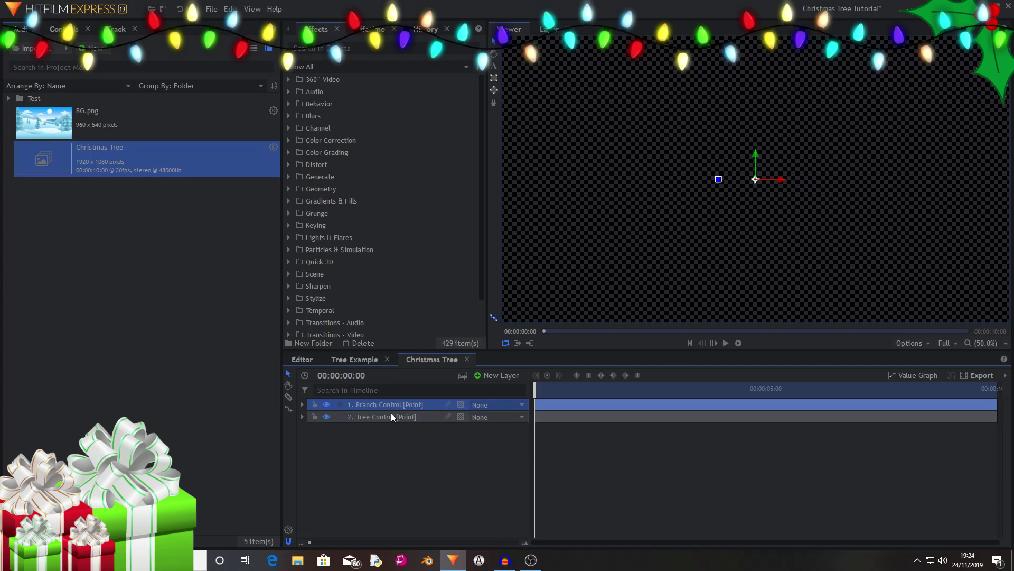
- Parent Branch Control to Tree Control and move Tree Control lower in the frame
left_click(493, 405)
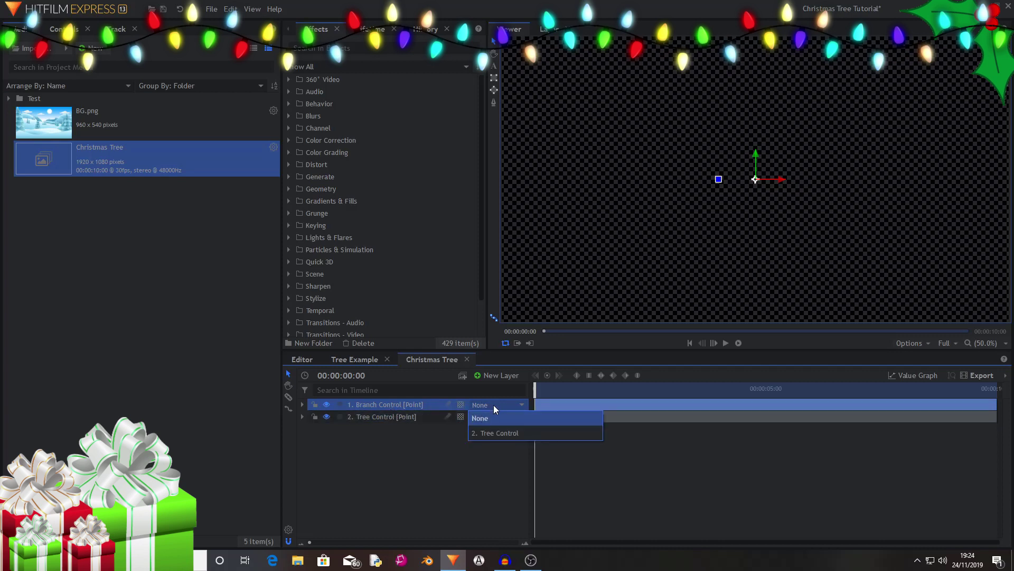
left_click(519, 431)
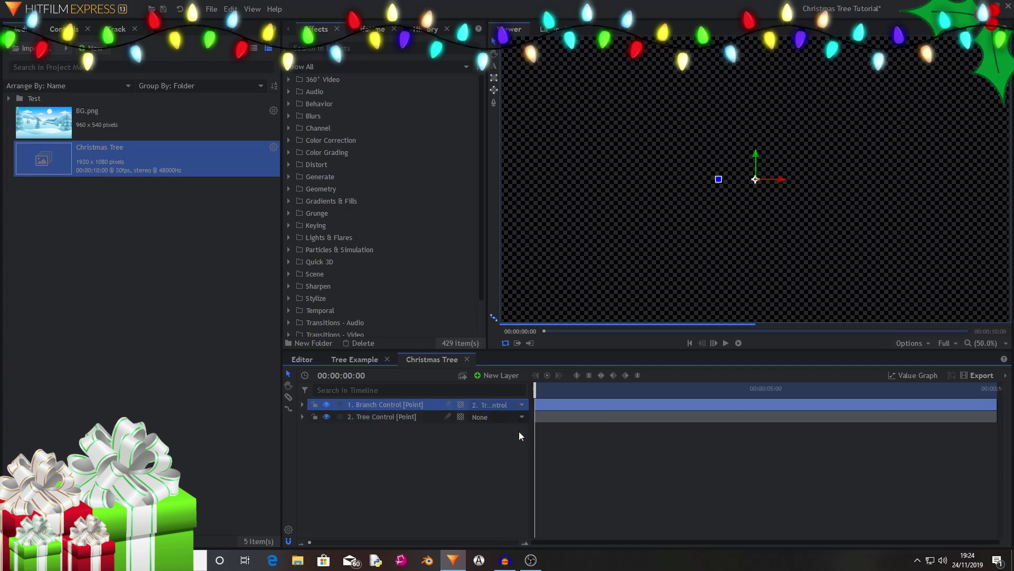
left_click(382, 416)
left_click_drag(755, 154, 756, 207)
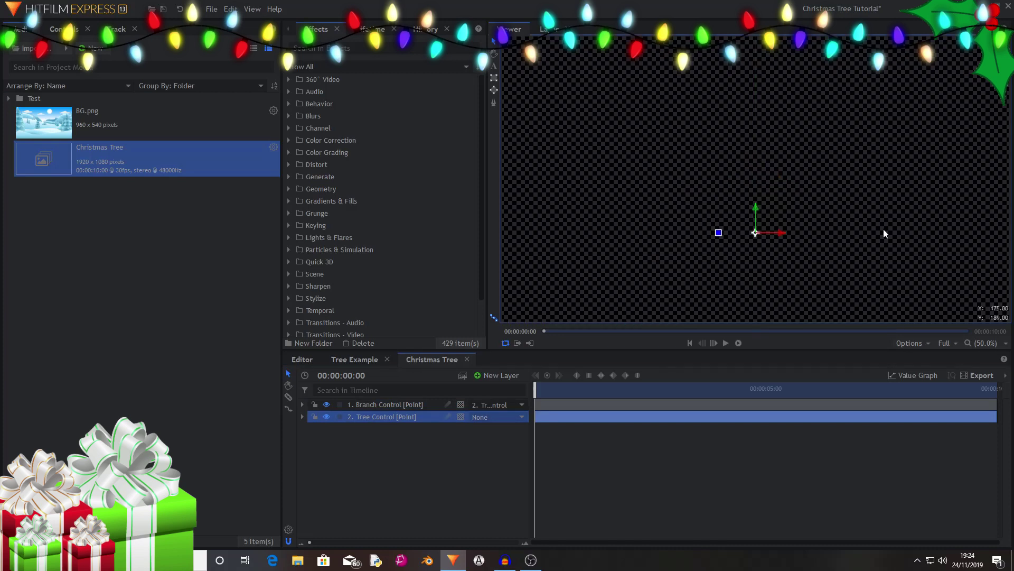
- Offset Branch Control to the right of Tree Control along X
left_click(376, 405)
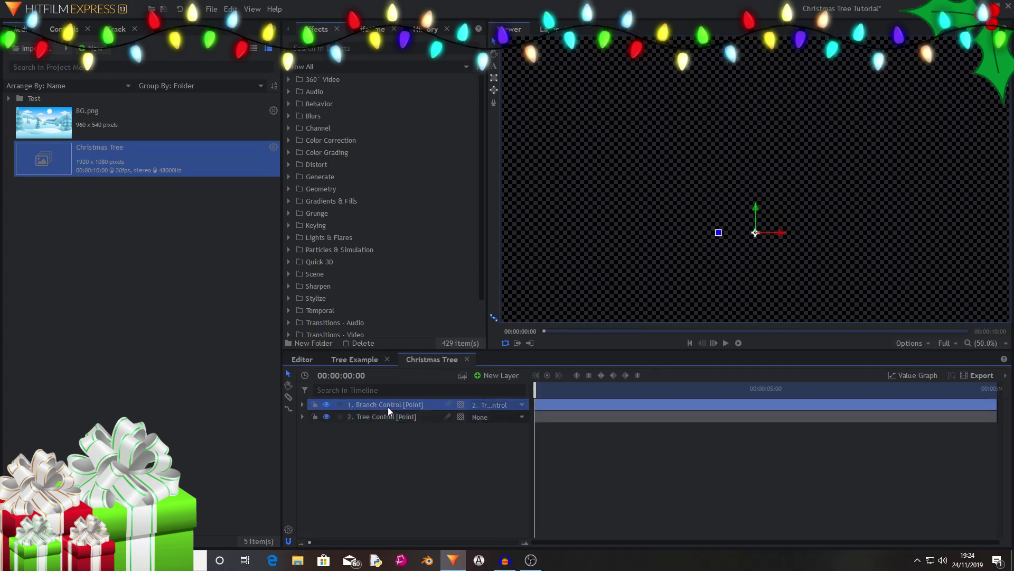
double_click(388, 407)
left_click(302, 404)
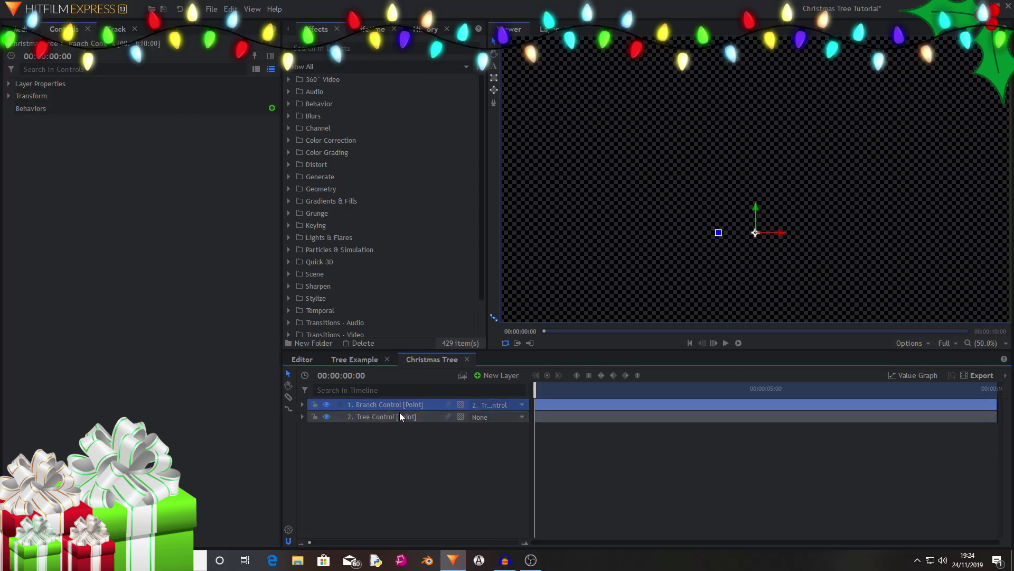
left_click_drag(781, 233, 780, 235)
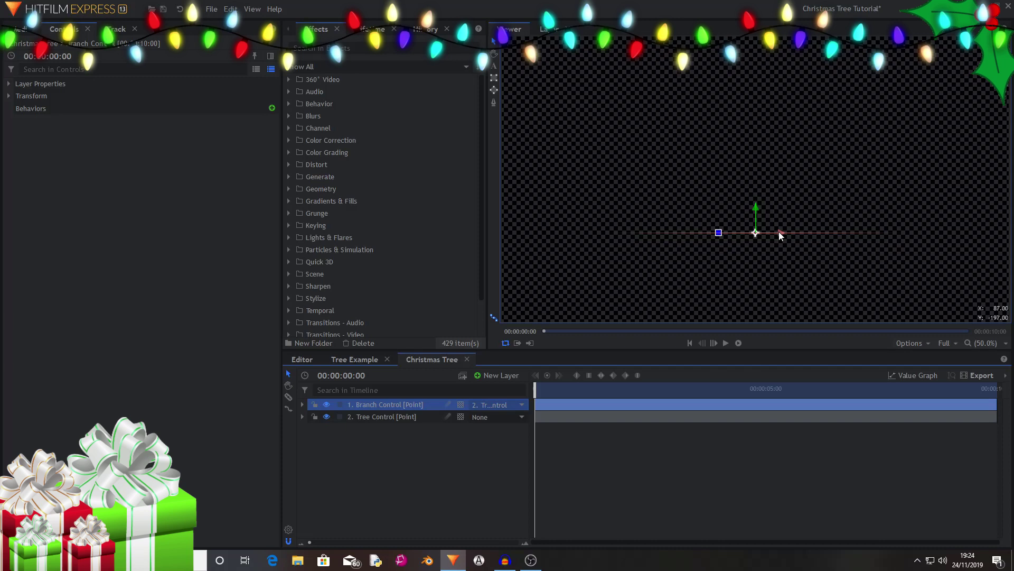
left_click_drag(779, 232, 851, 233)
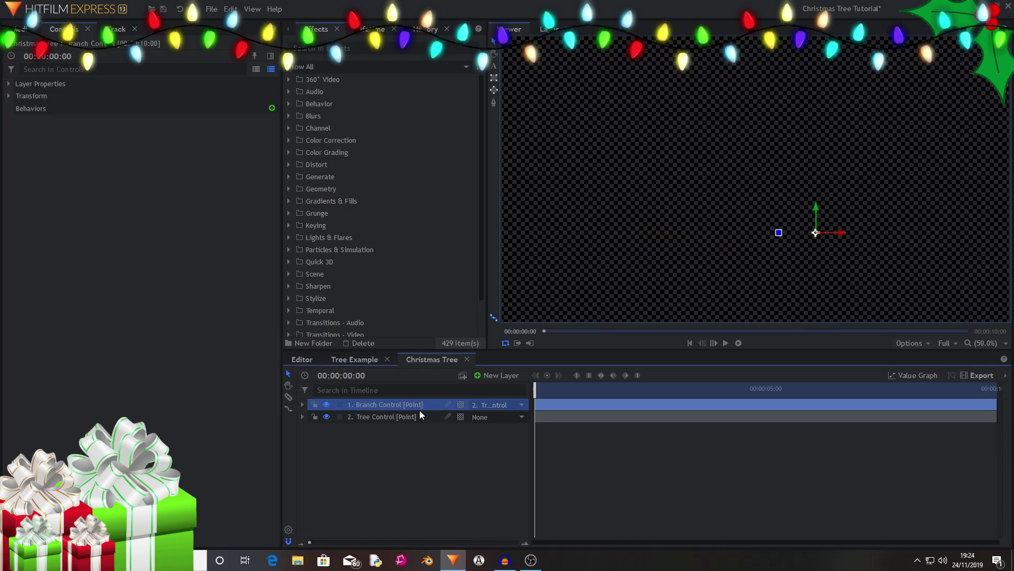
- Scrub the Tree Example composite to watch the tree grow, then return to Christmas Tree
left_click(407, 415)
left_click(404, 406, "shift")
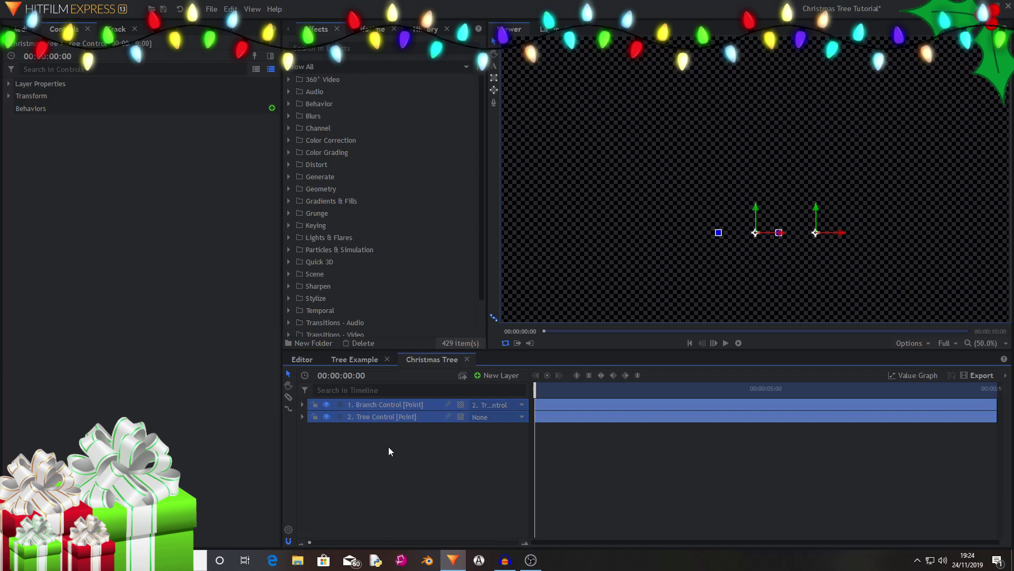
left_click(379, 417)
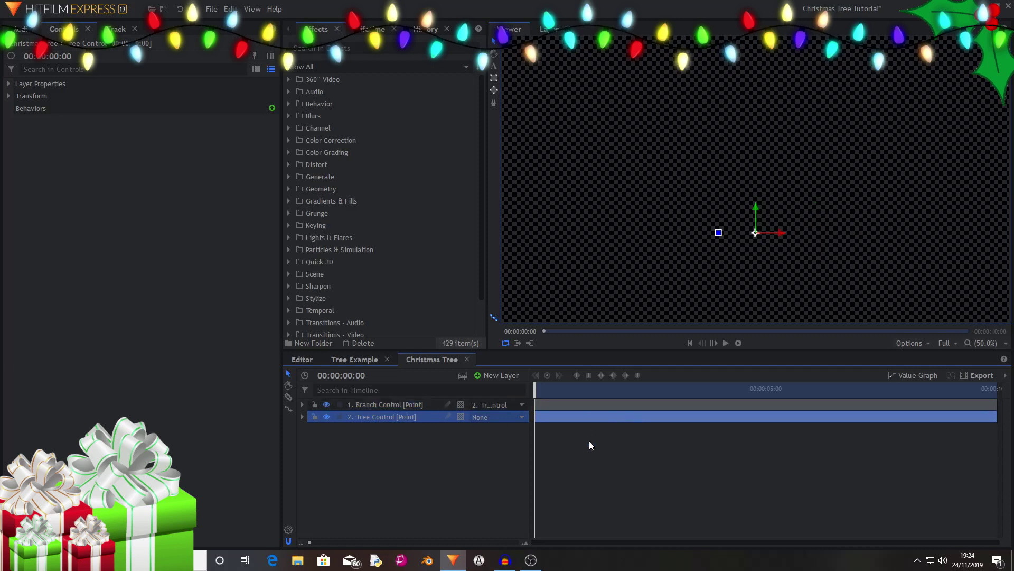
left_click(352, 363)
left_click_drag(544, 391, 775, 393)
left_click(442, 359)
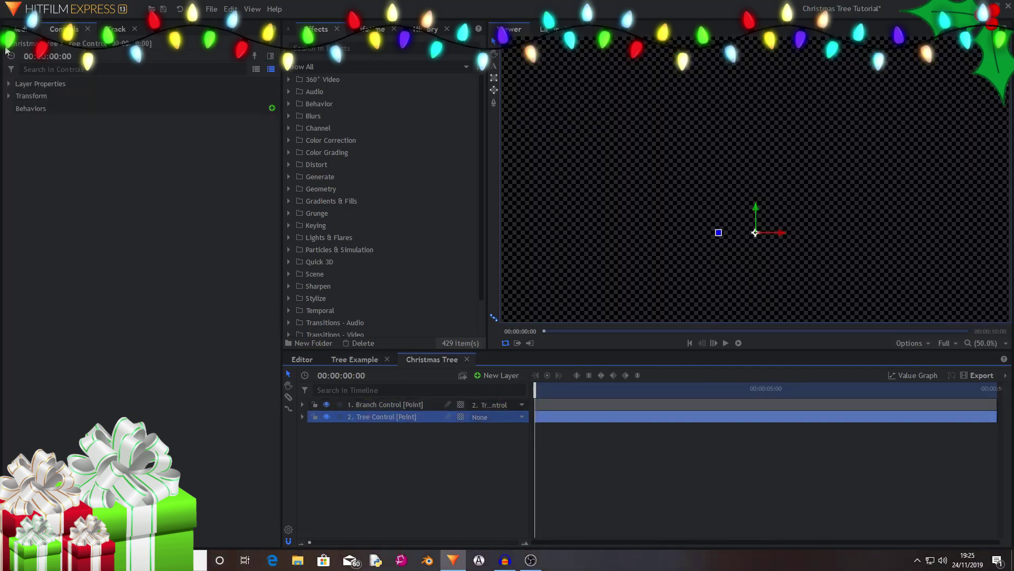
- Set starting Position and Rotation keyframes on Tree Control
left_click(8, 104)
left_click(9, 96)
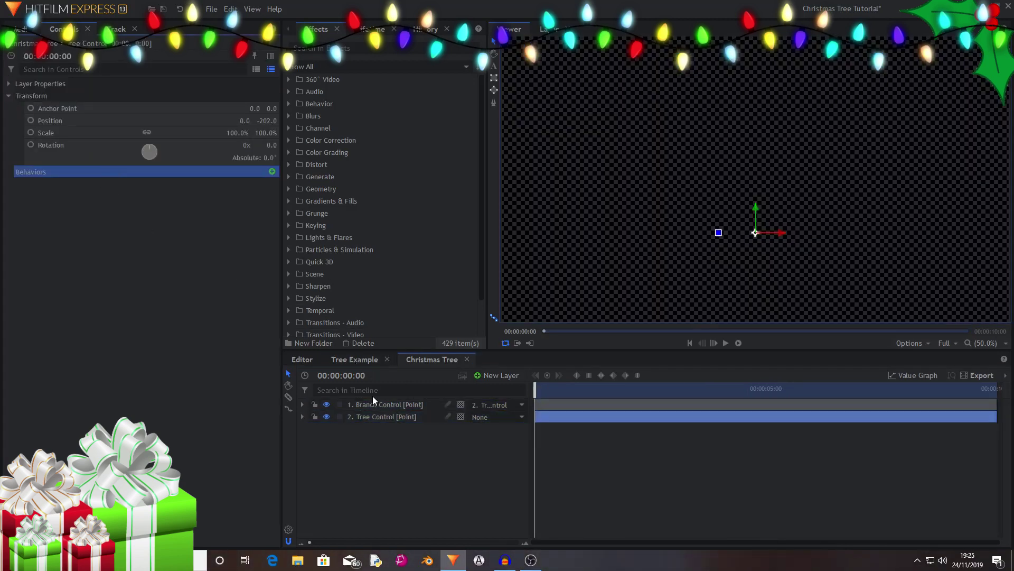
left_click(382, 415)
left_click(49, 109)
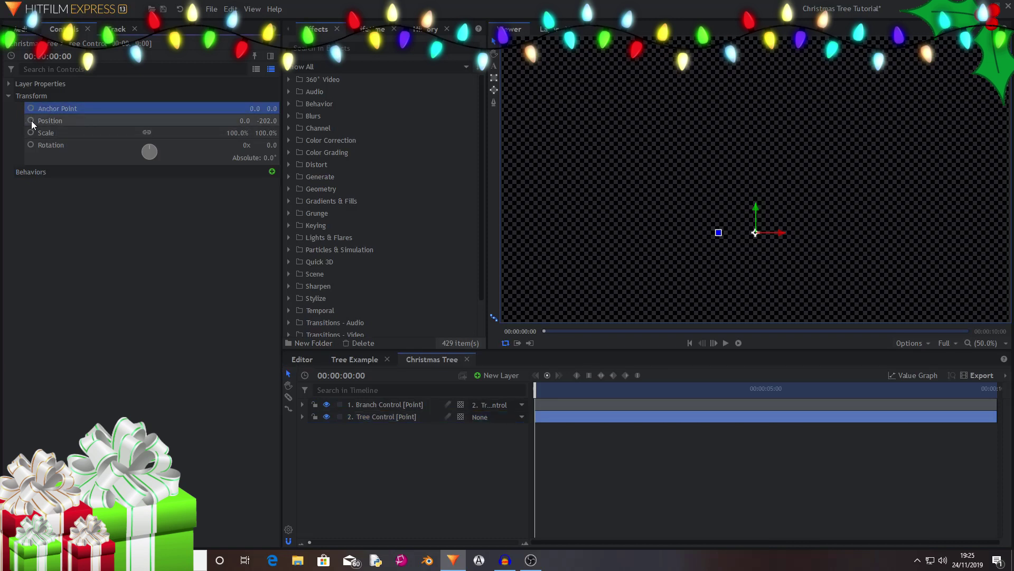
left_click(31, 121)
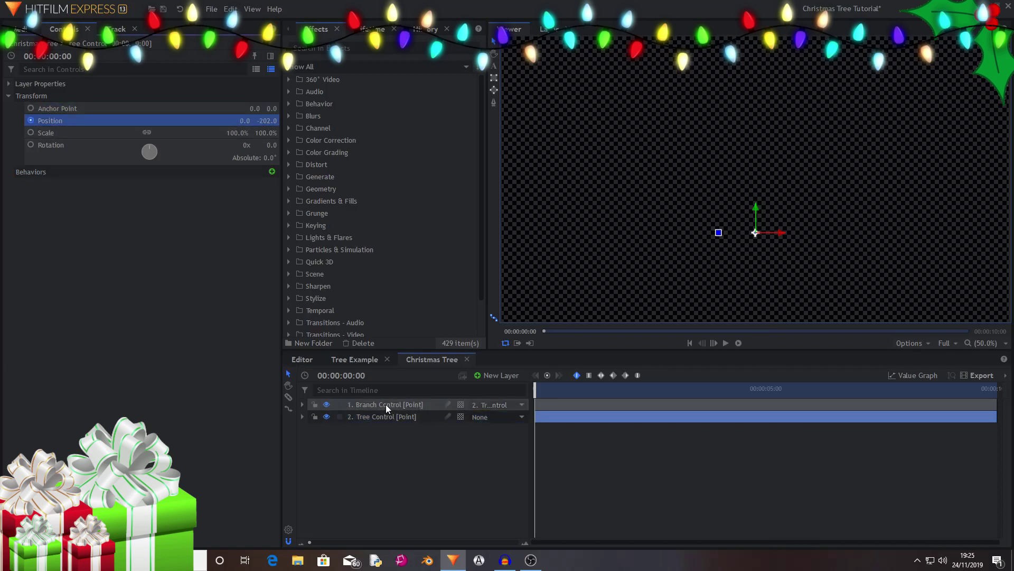
left_click(33, 146)
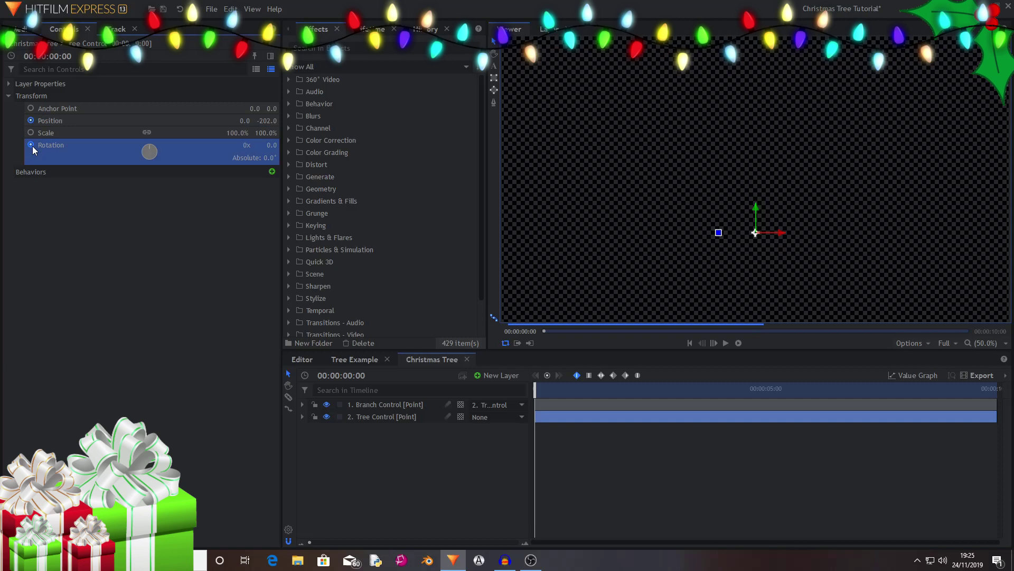
- Switch Branch Control and Tree Control to 3D layers
left_click(461, 416)
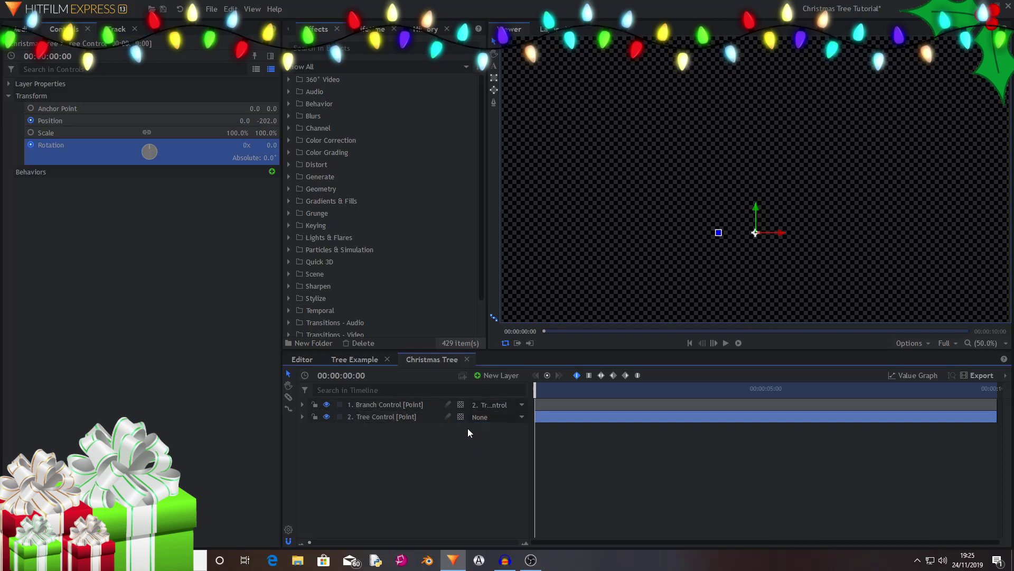
left_click(461, 417)
left_click(475, 434)
left_click(405, 430)
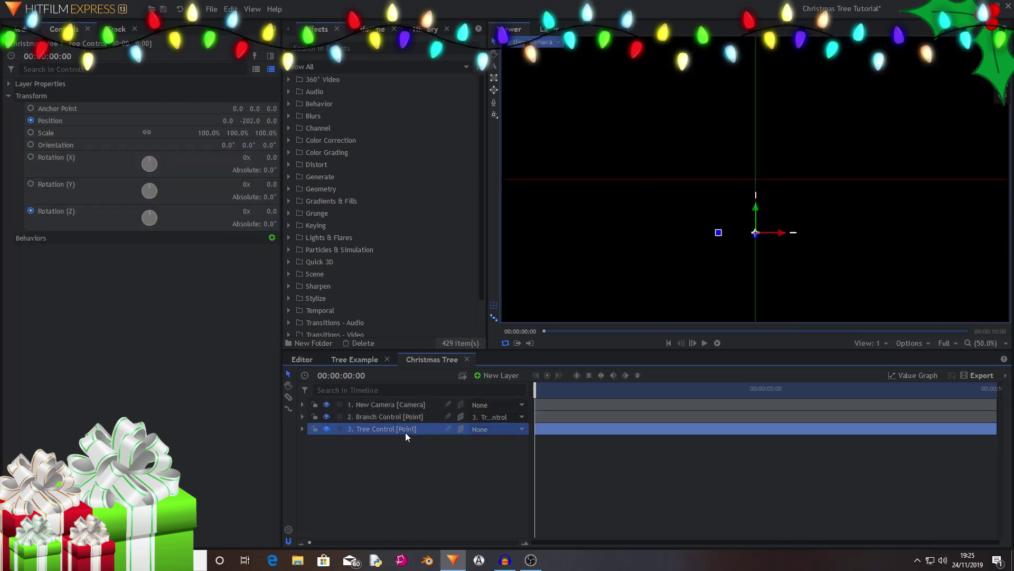
left_click(37, 211)
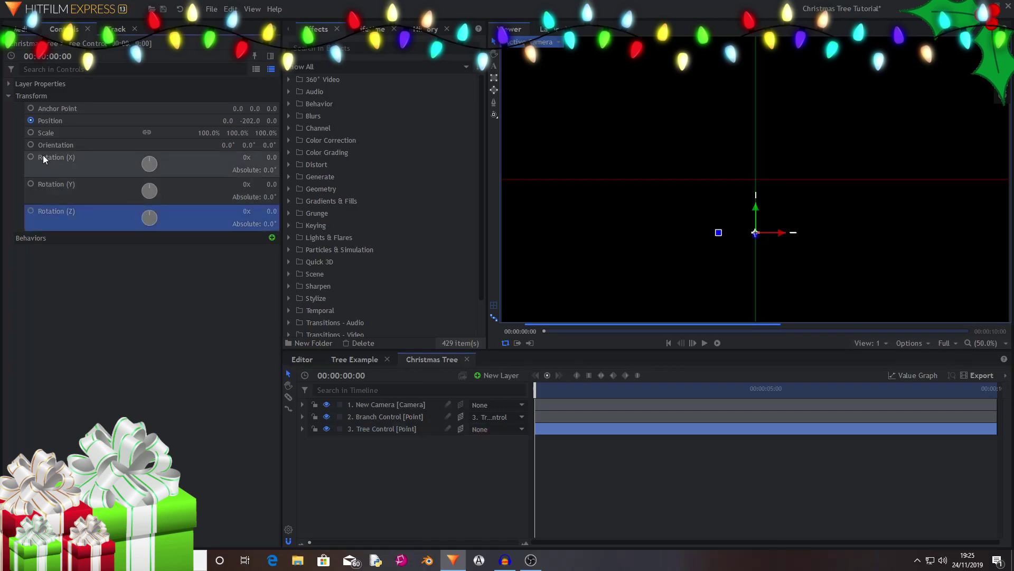
left_click(41, 121)
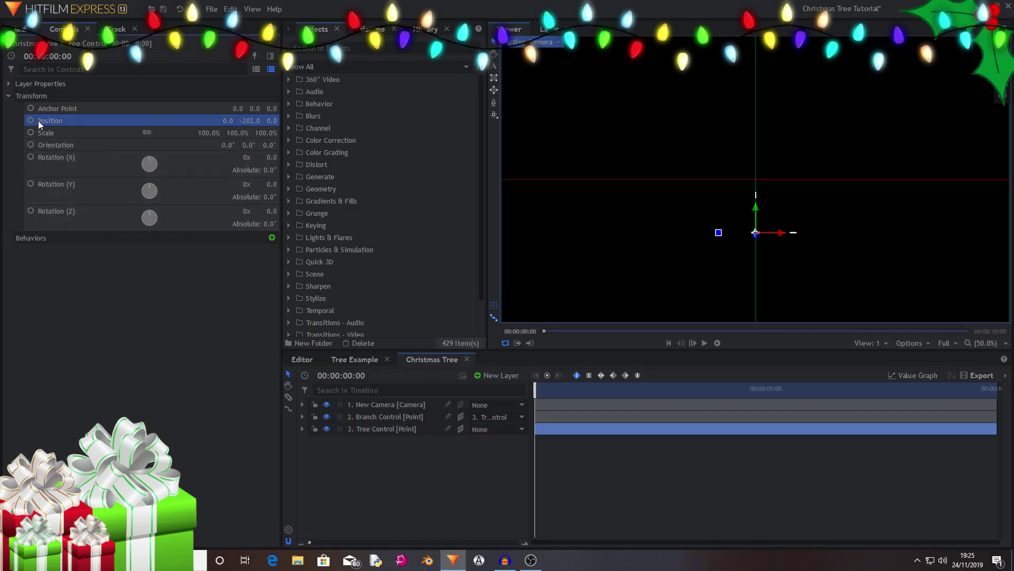
left_click(460, 429)
left_click(466, 433)
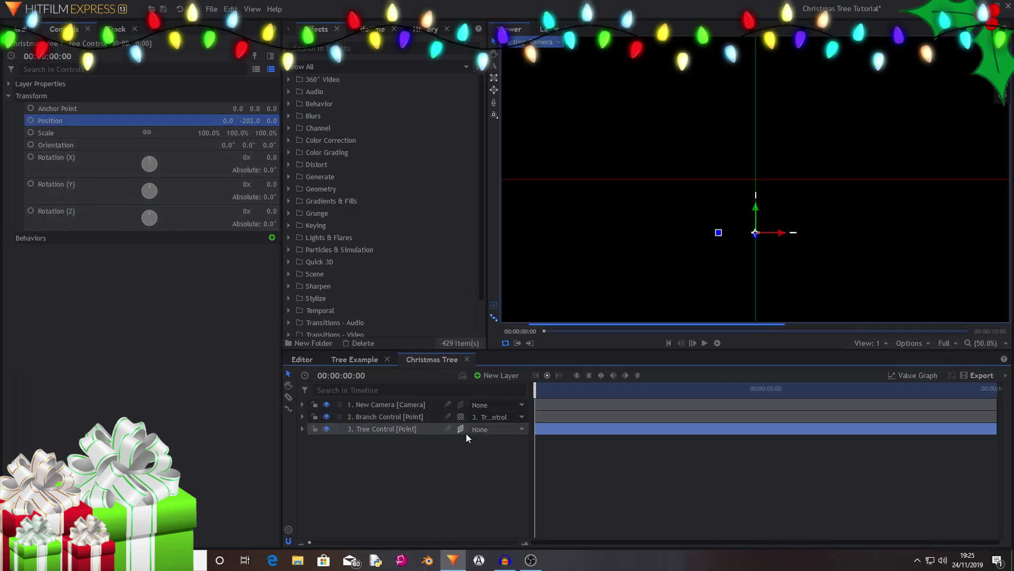
left_click(466, 433)
- Delete the New Camera layer from the Christmas Tree composite
left_click(479, 457)
left_click(404, 408)
key("Delete")
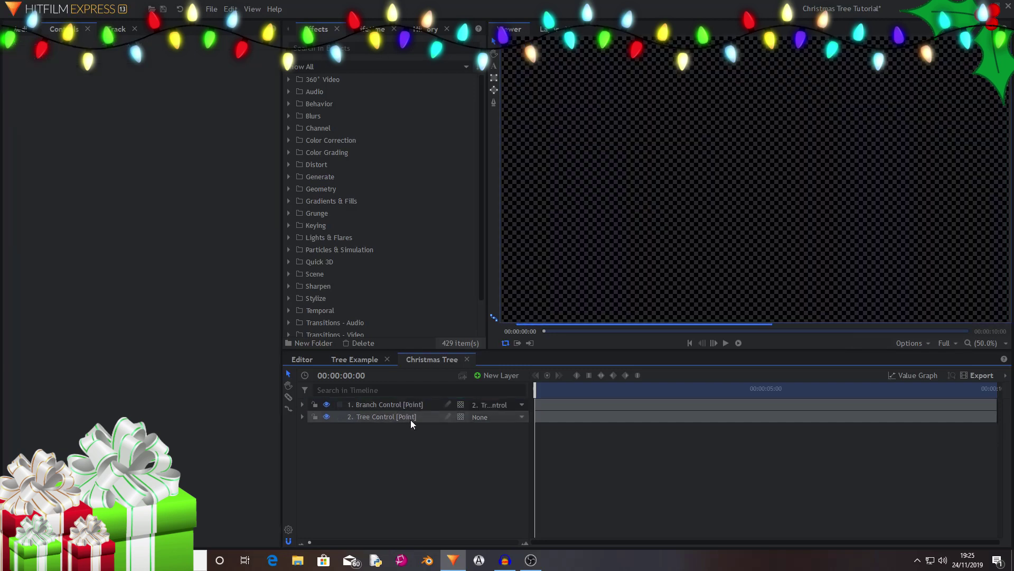
- Make both Branch Control and Tree Control 3D Plane layers
left_click(410, 417)
left_click(459, 426)
left_click_drag(392, 431, 374, 403)
left_click(458, 406)
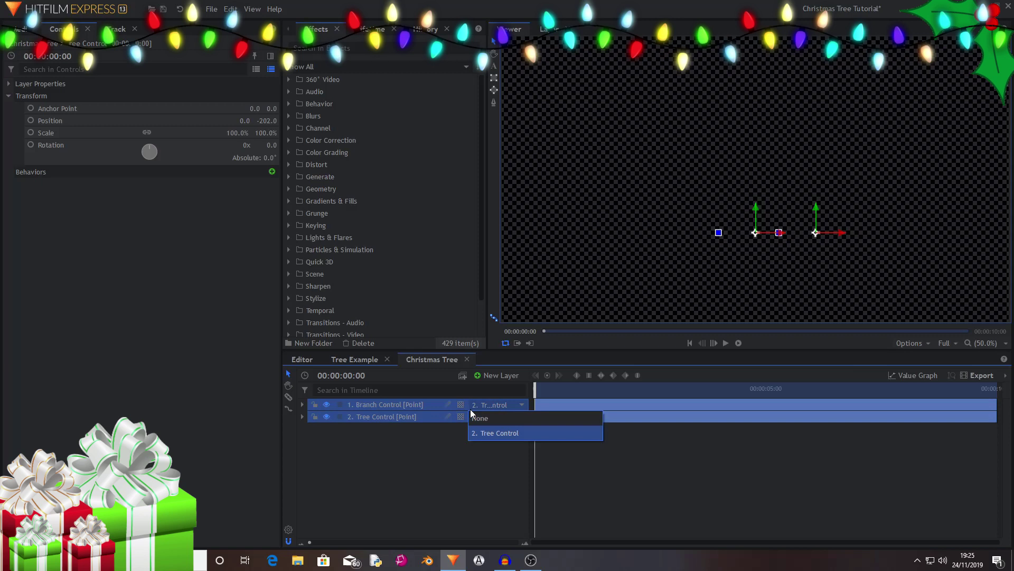
left_click(462, 407)
left_click(465, 431)
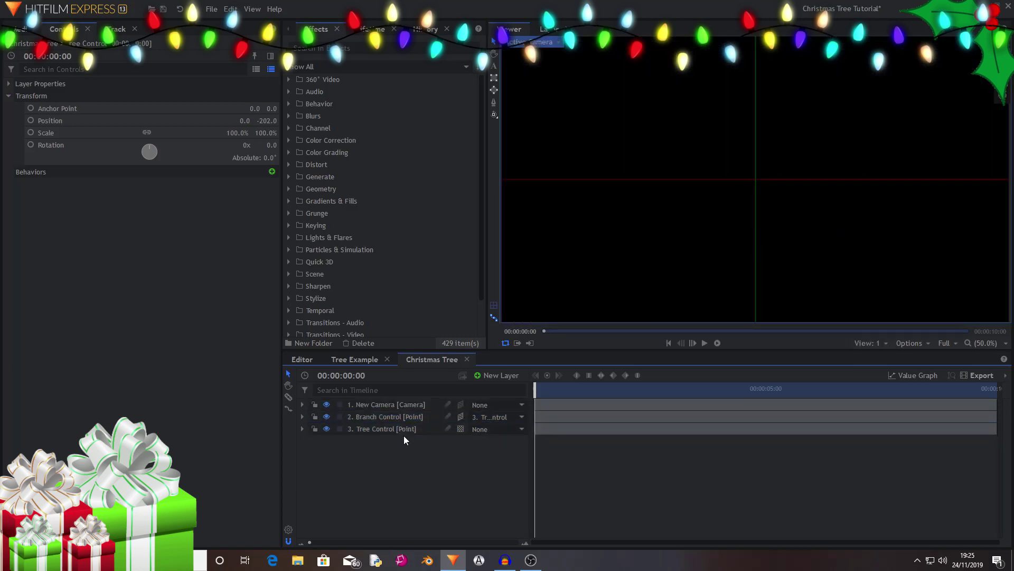
left_click(464, 430)
left_click(464, 430)
left_click(483, 456)
- Enable starting keyframes on Tree Control's Position and Rotation (Y) at 00:00:00:00
left_click(408, 404)
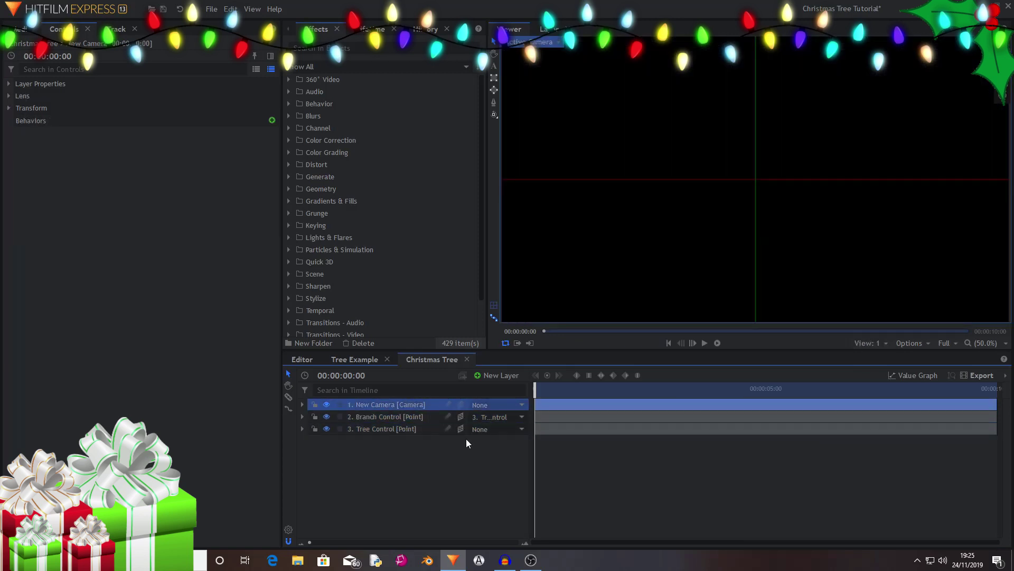
left_click(392, 427)
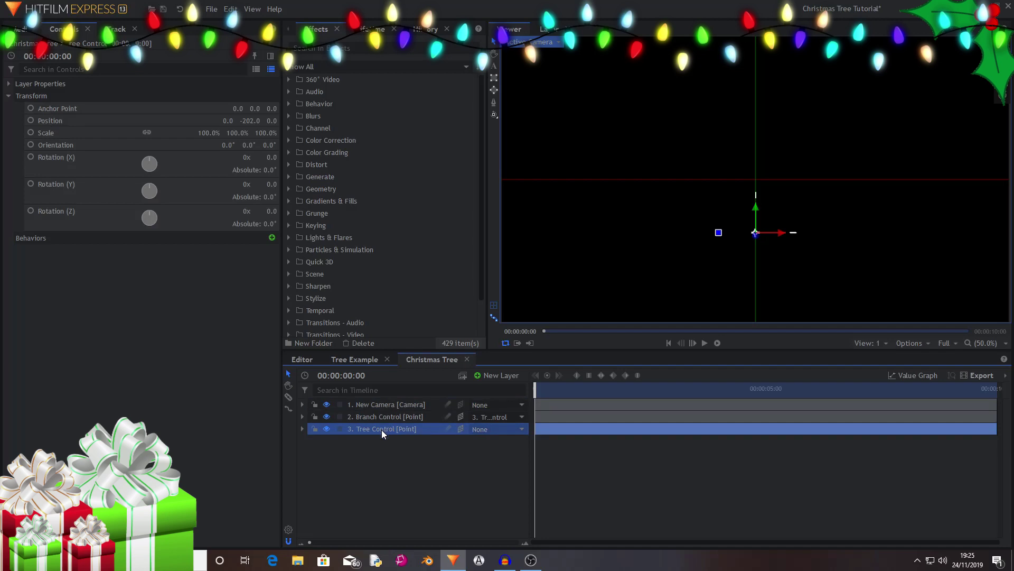
left_click(404, 415)
left_click(393, 428)
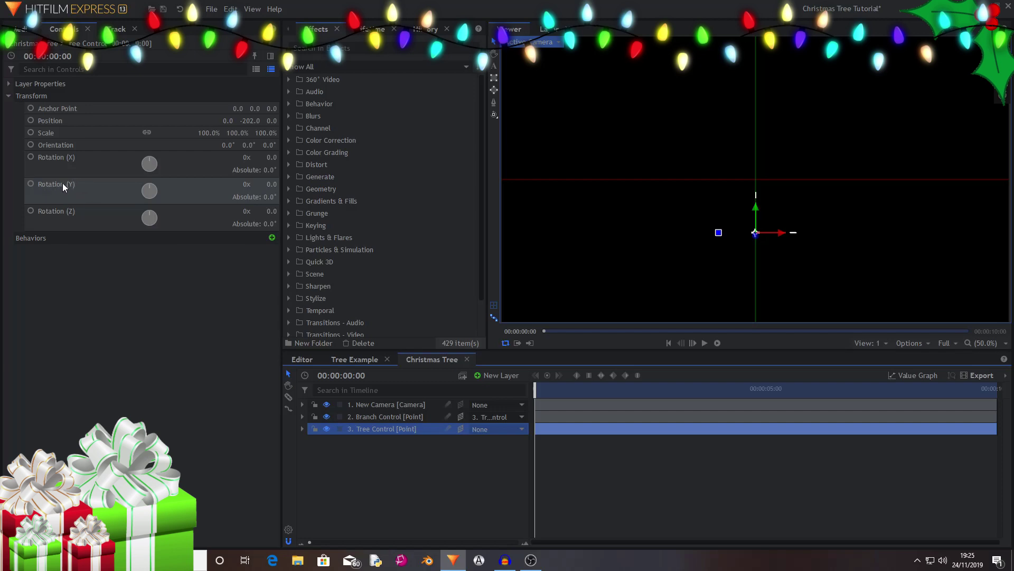
left_click(131, 192)
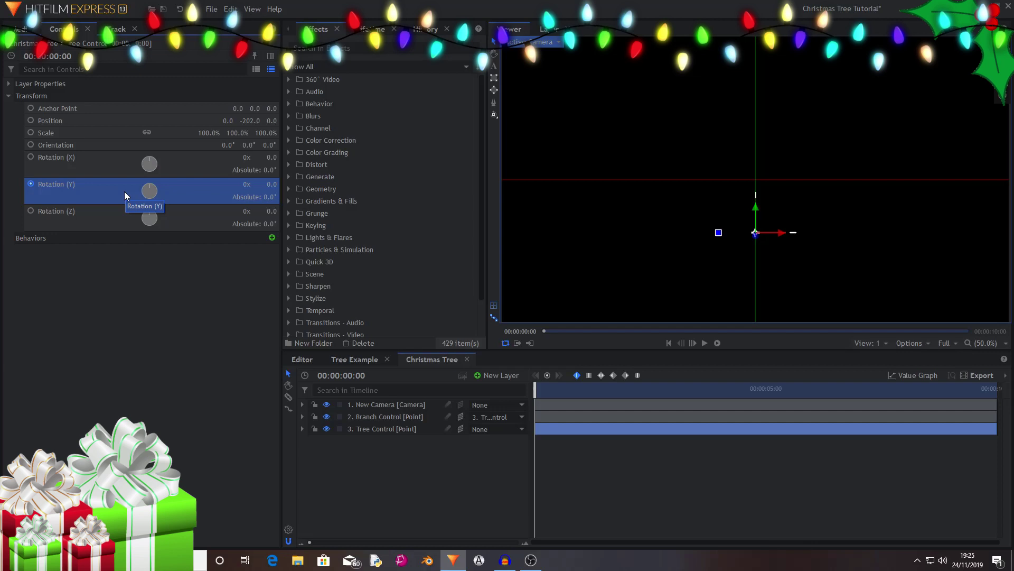
left_click(31, 121)
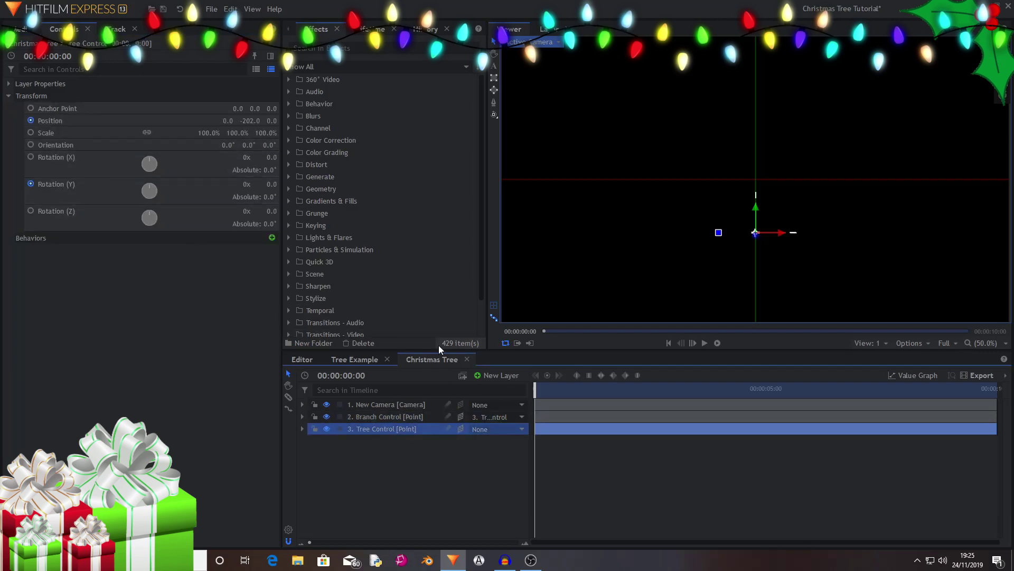
- At 00:00:05:00, raise Tree Control to Position Y 328 and preview the rise
left_click(349, 373)
type("05")
key("Return")
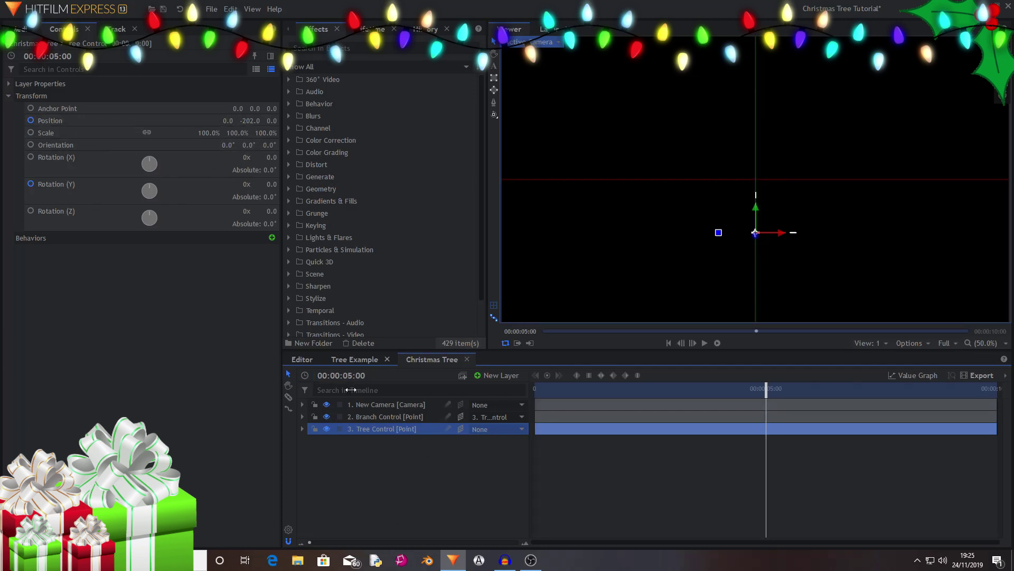
left_click_drag(755, 211, 757, 173)
left_click_drag(769, 137, 769, 70)
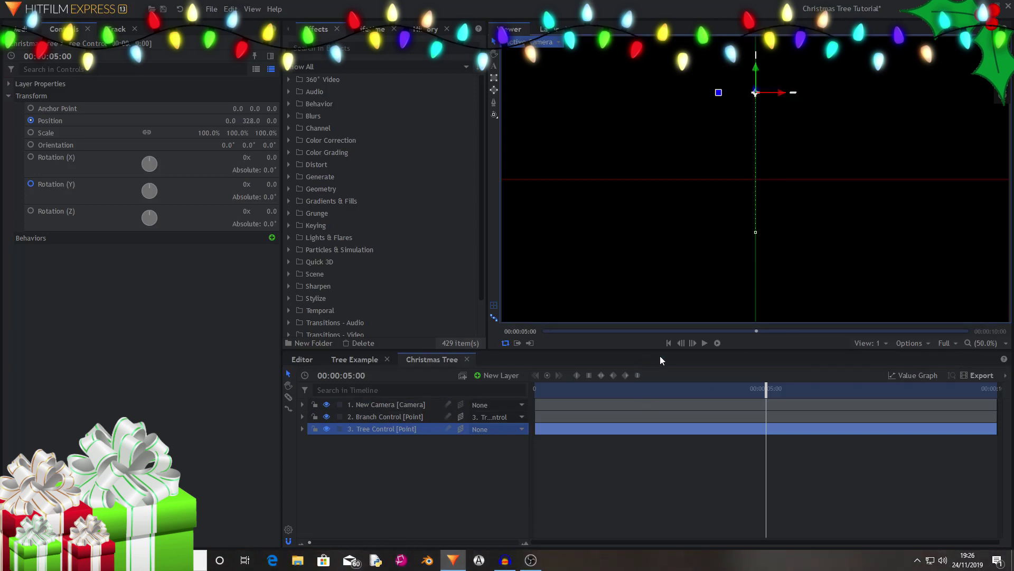
left_click(667, 342)
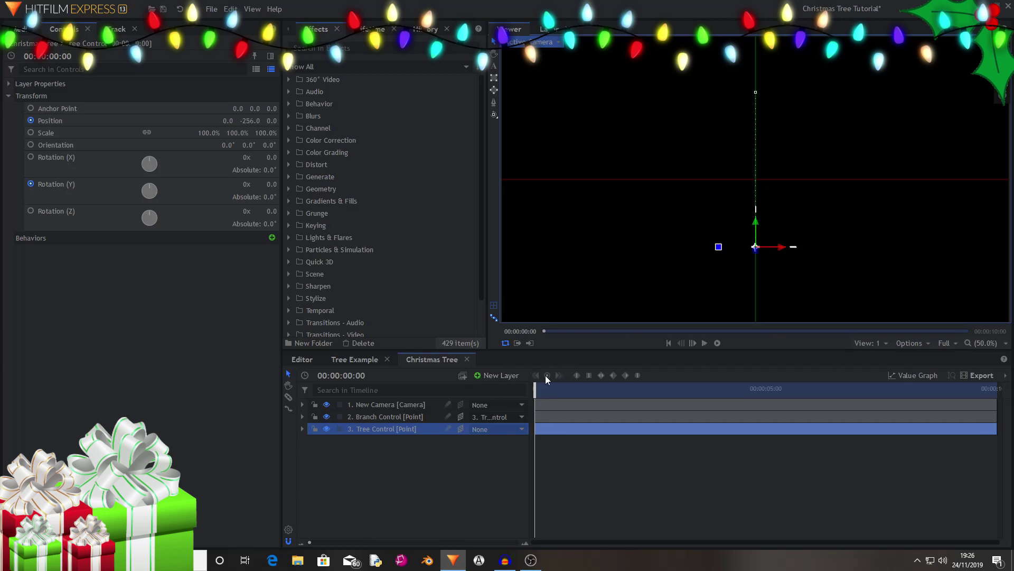
left_click(62, 126)
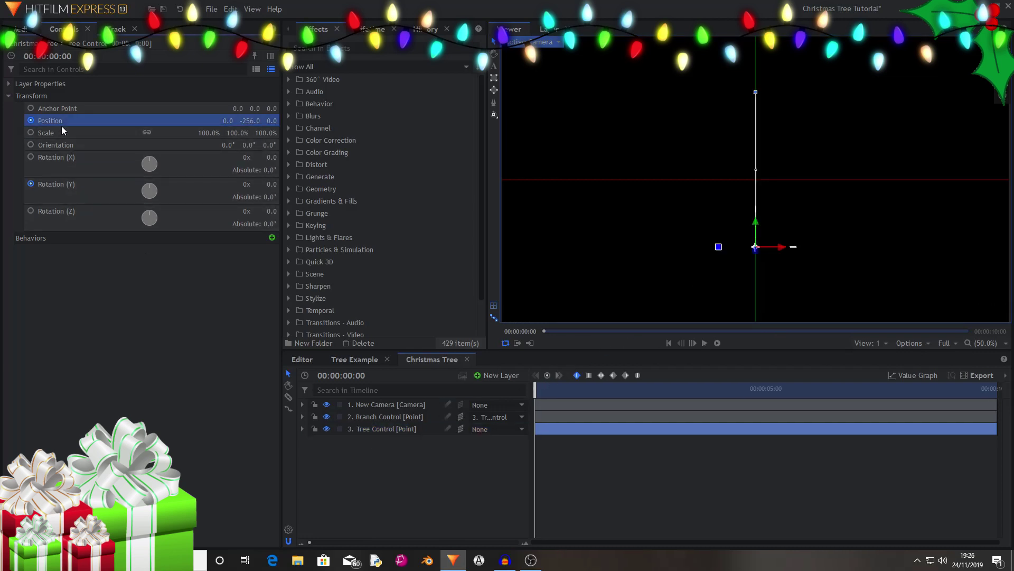
left_click(558, 376)
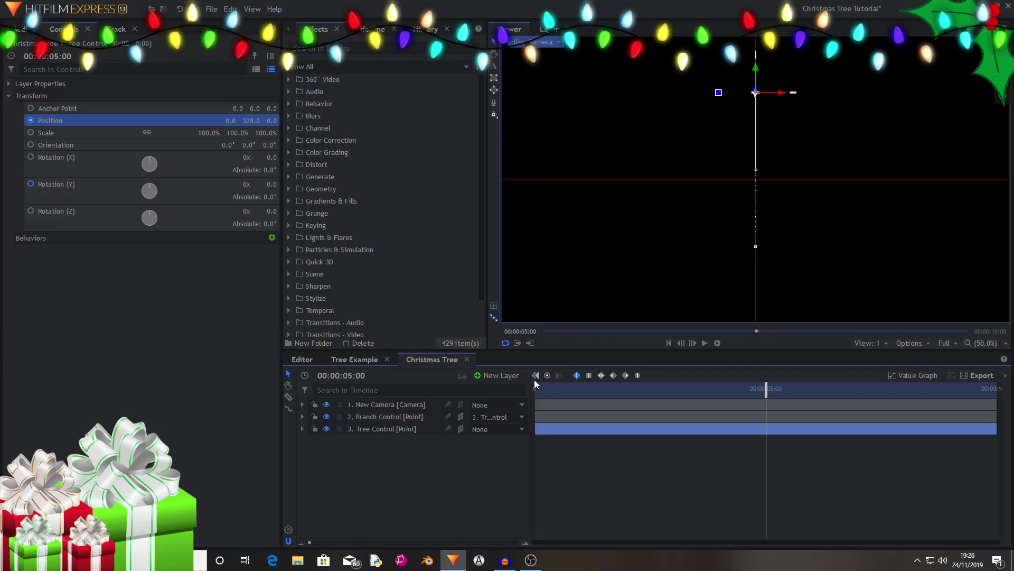
left_click(536, 376)
left_click(560, 376)
left_click(535, 375)
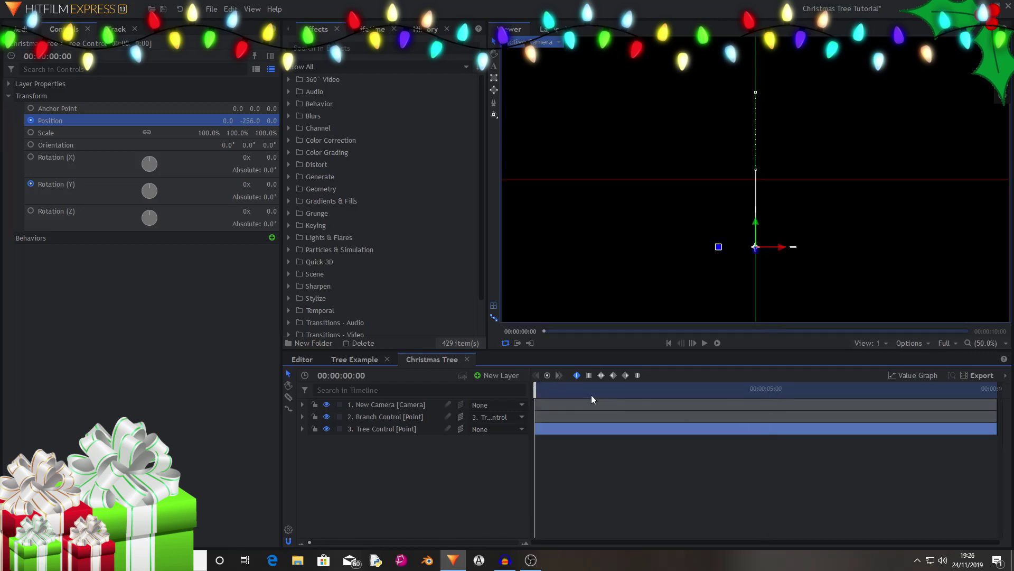
left_click_drag(591, 392, 534, 388)
- At 00:00:05:00, set Tree Control's Rotation (Y) to 10 turns (3600°) and preview
left_click(53, 200)
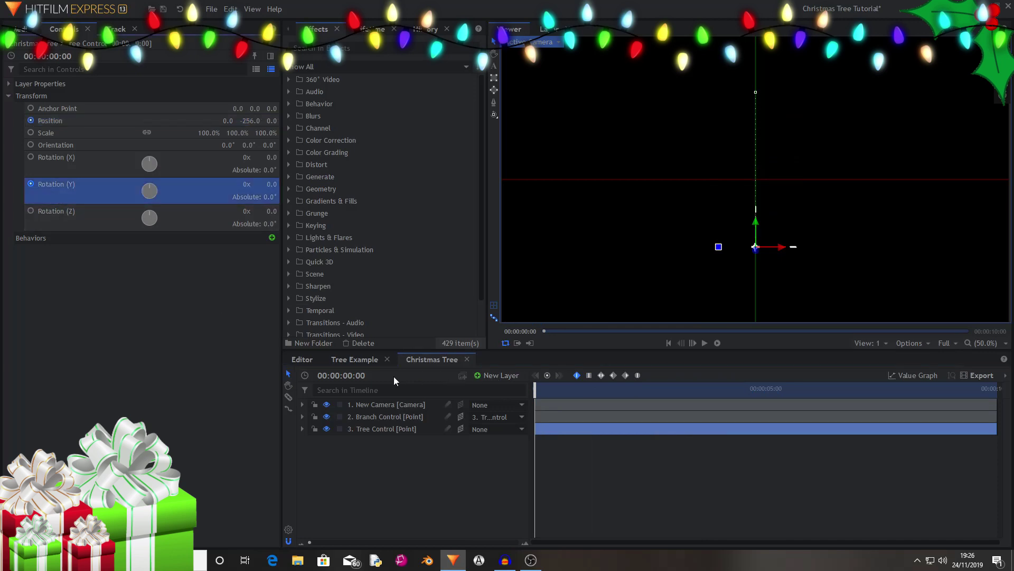
left_click(342, 375)
type("500")
key("Return")
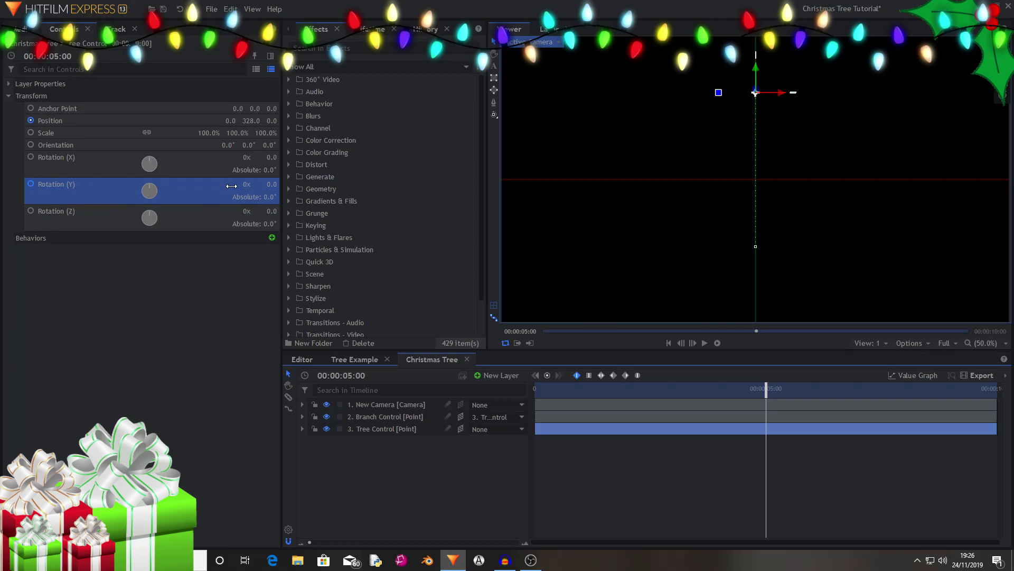
left_click_drag(231, 185, 422, 145)
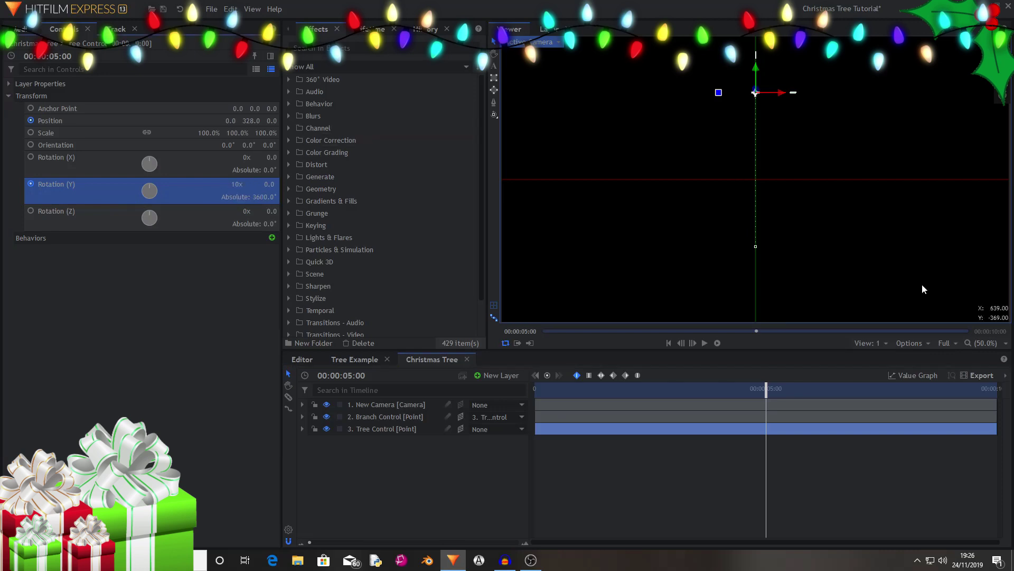
left_click_drag(766, 389, 619, 396)
left_click(380, 410)
left_click(380, 416)
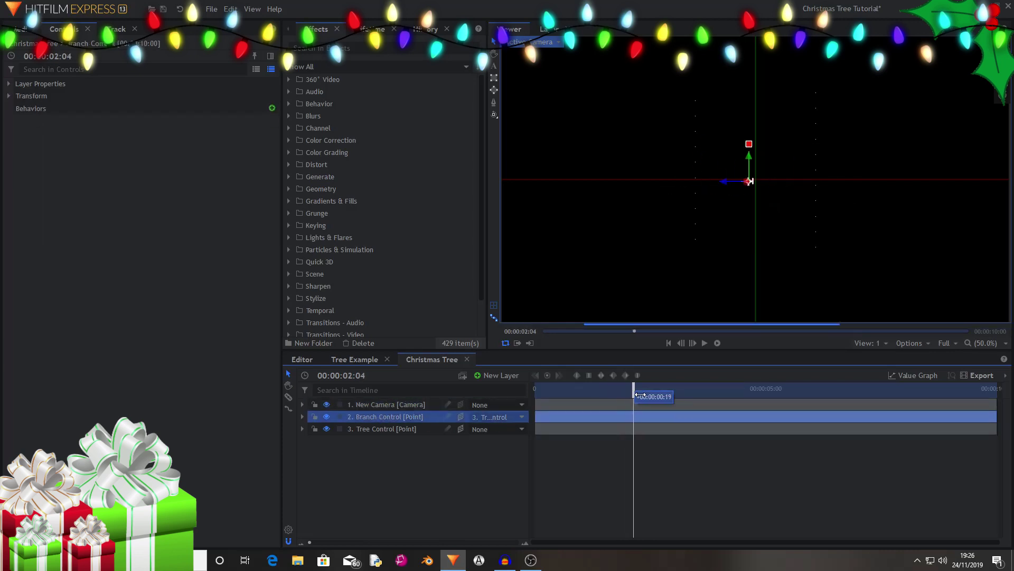
left_click_drag(640, 395, 534, 395)
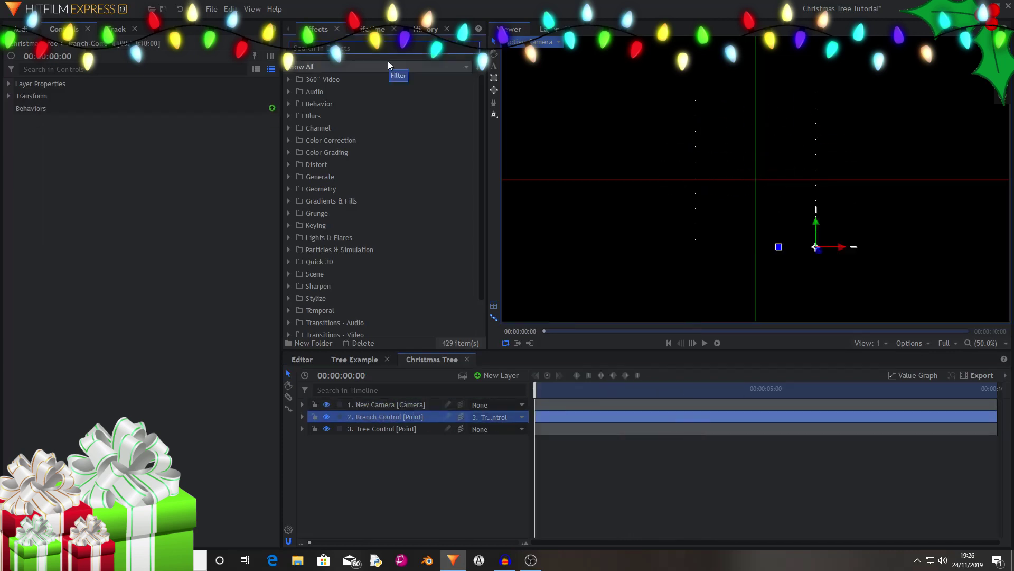
- Add a Particle Simulator layer and attach its emitter shape to the Branch Control layer
type("particle")
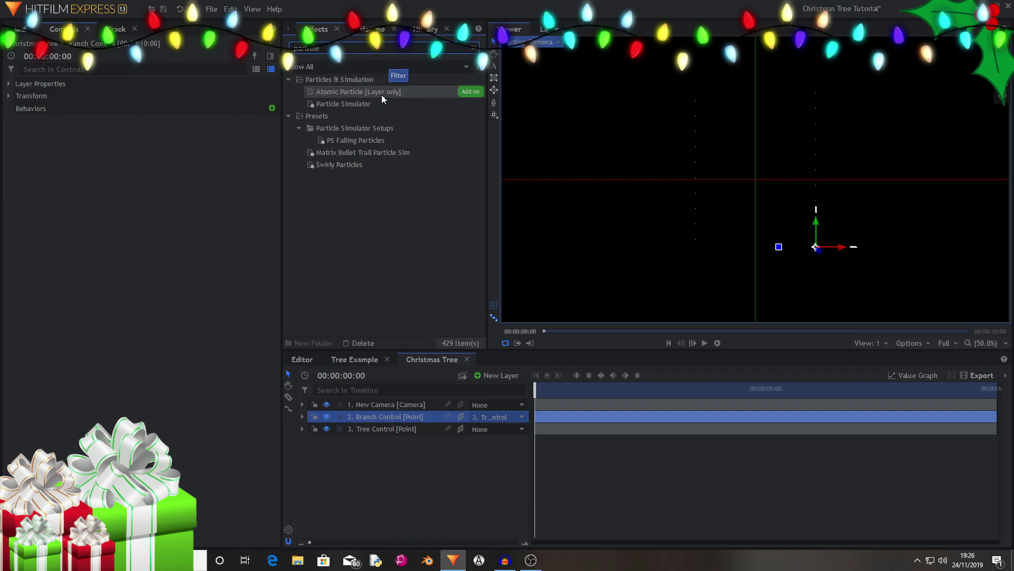
left_click_drag(343, 104, 407, 405)
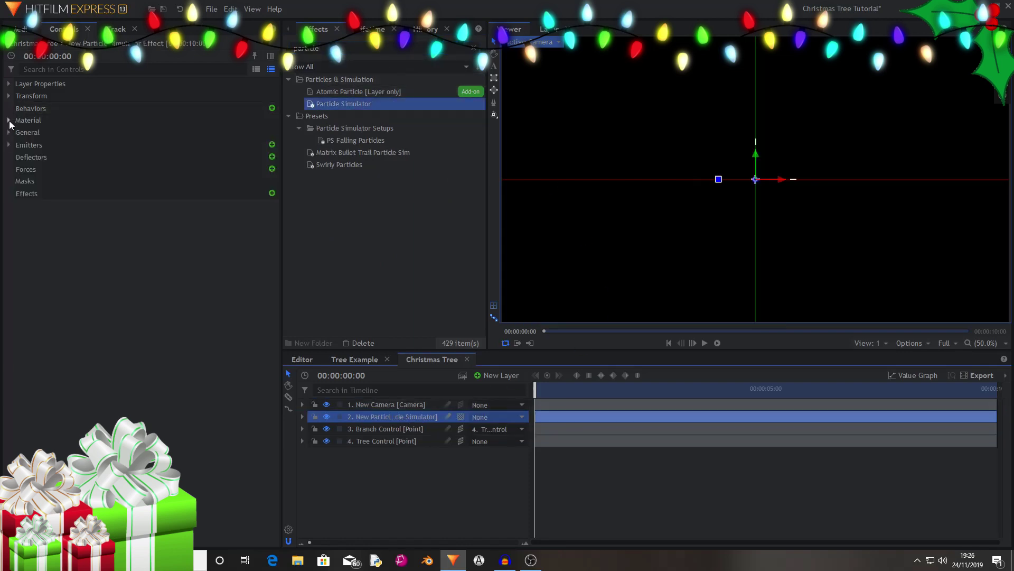
left_click(8, 145)
left_click(20, 157)
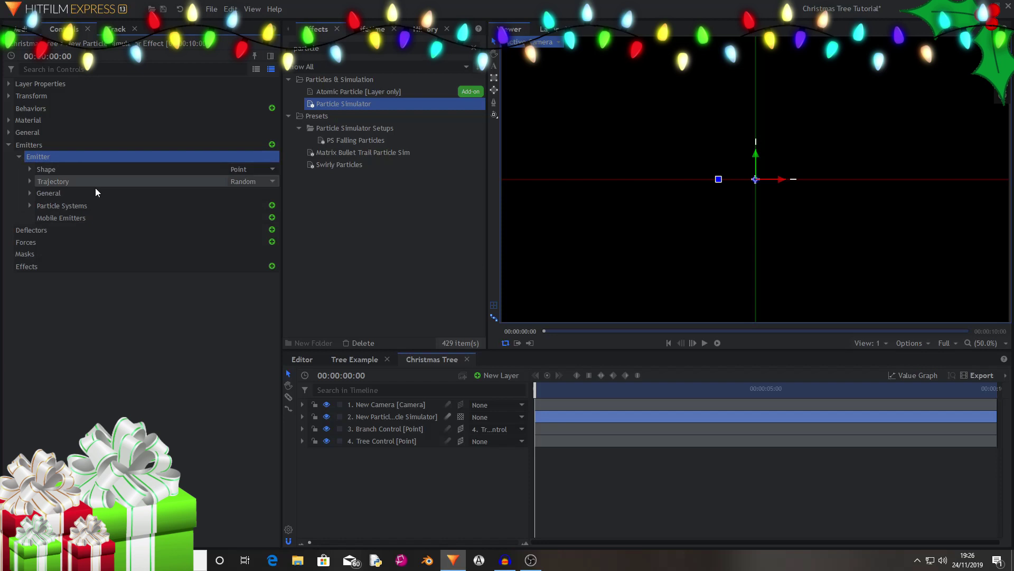
left_click(46, 169)
left_click(29, 169)
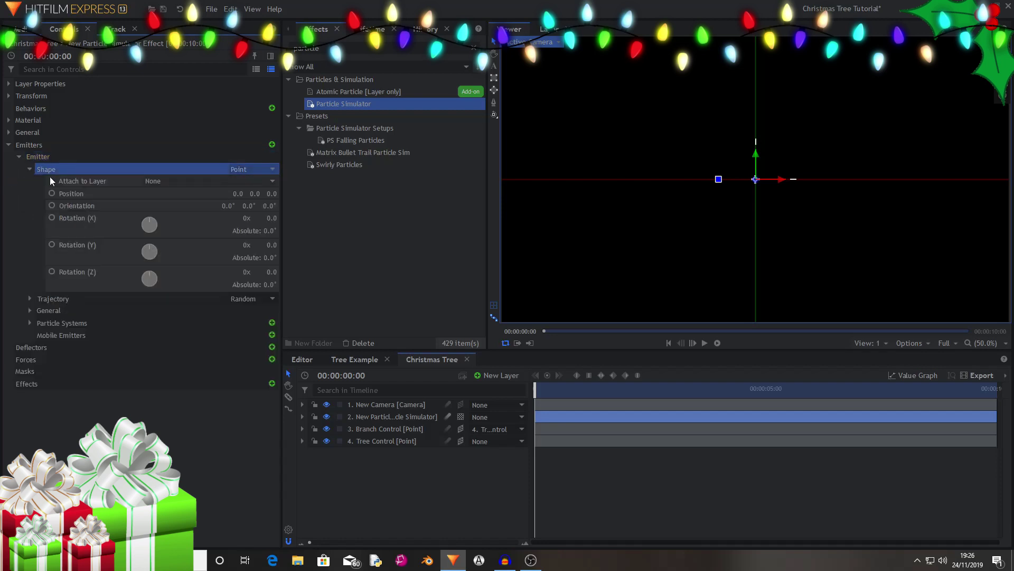
left_click(102, 181)
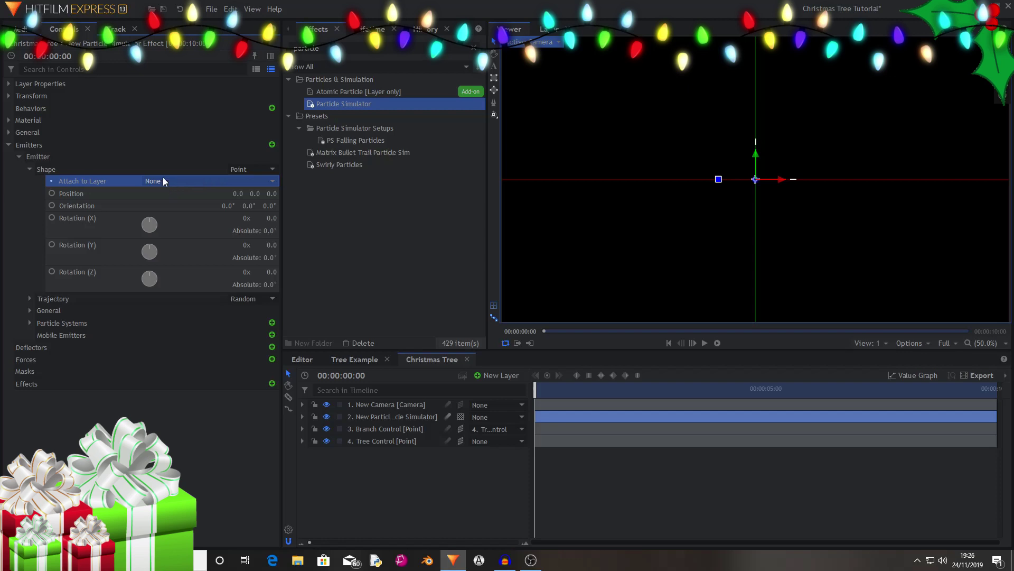
left_click(182, 182)
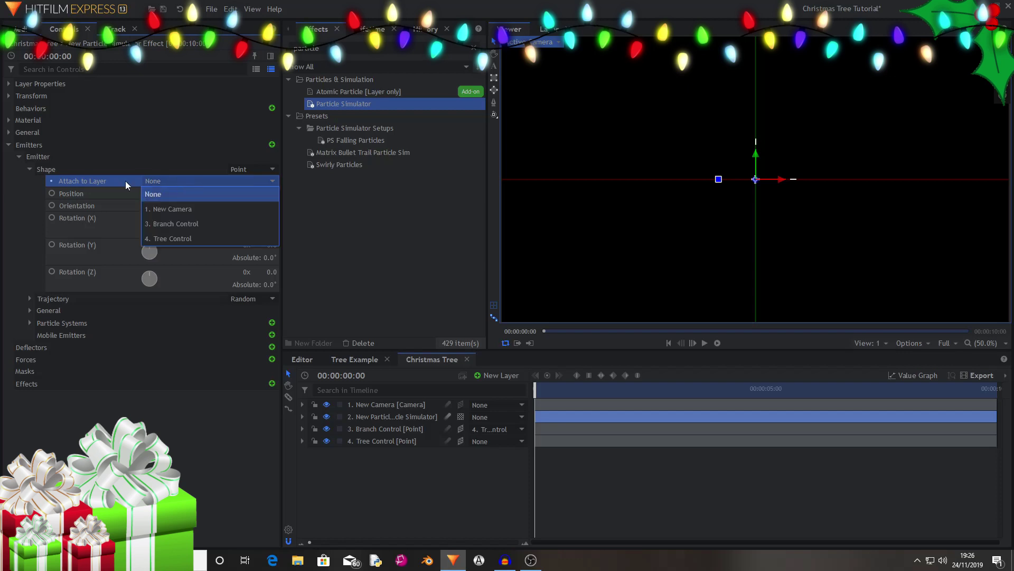
left_click(218, 223)
left_click_drag(529, 398, 580, 396)
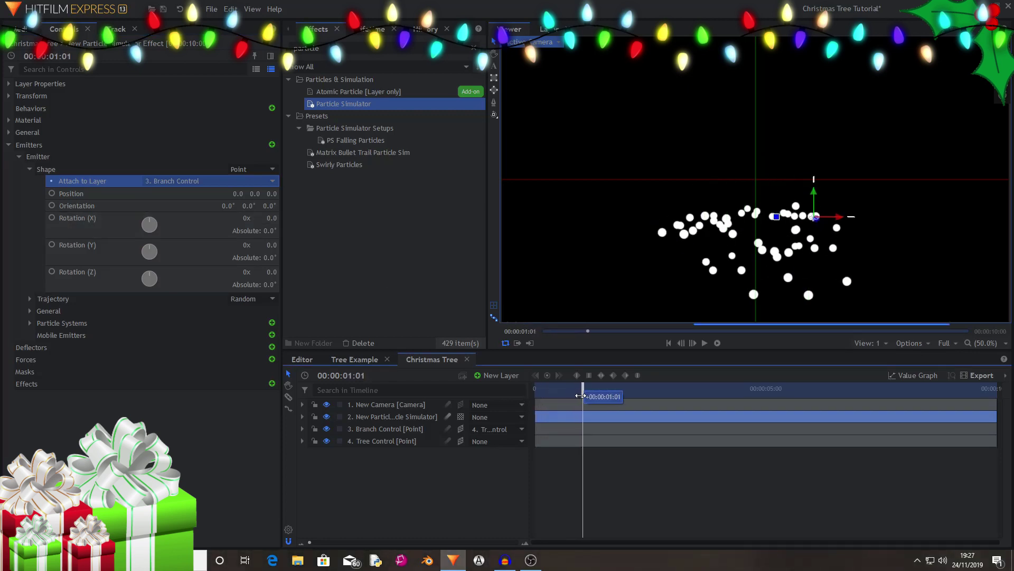
- Set the particle Movement Speed to 0
left_click(29, 322)
left_click(40, 335)
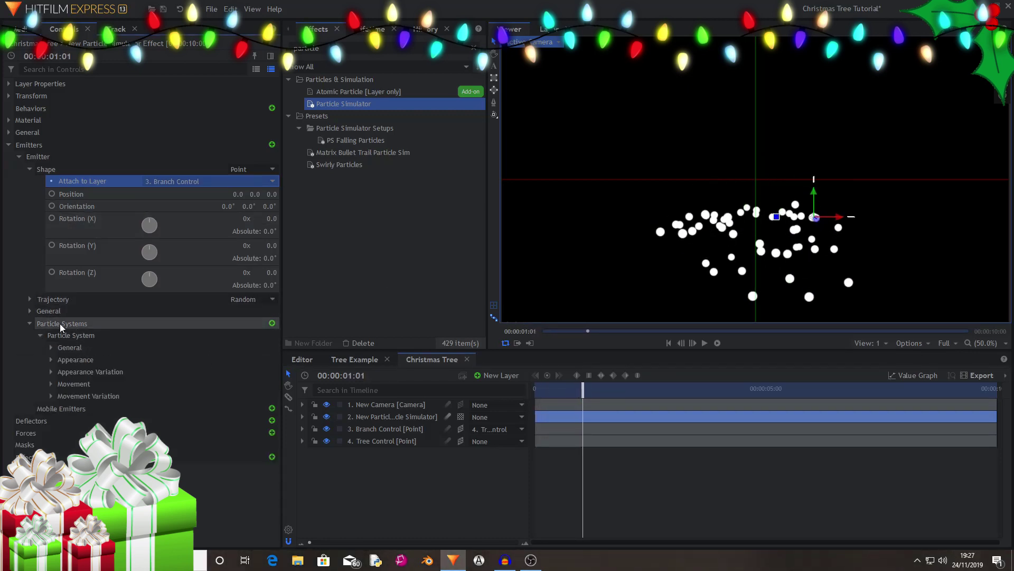
left_click(53, 385)
left_click(90, 416)
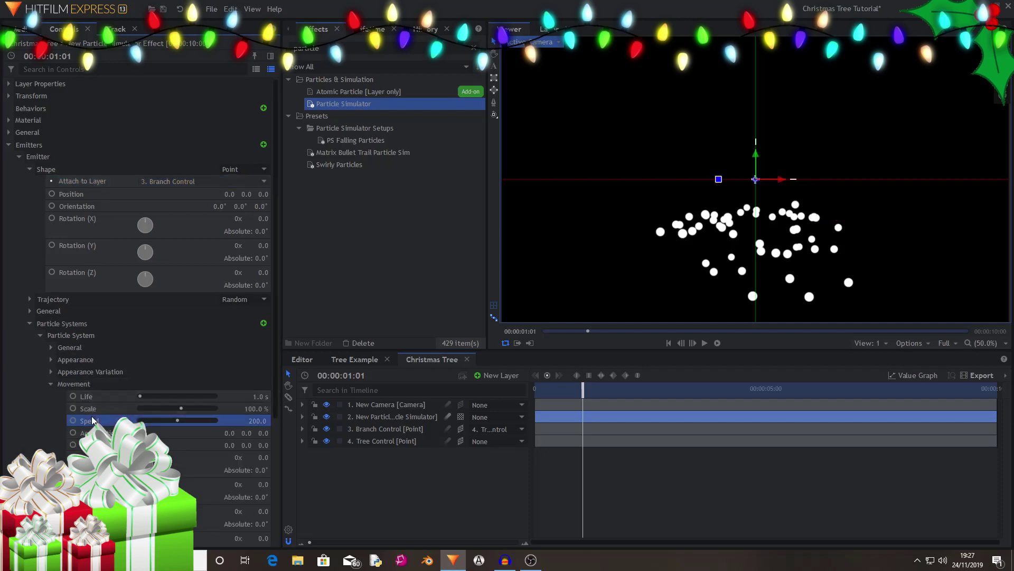
left_click(257, 421)
type("0")
key("Return")
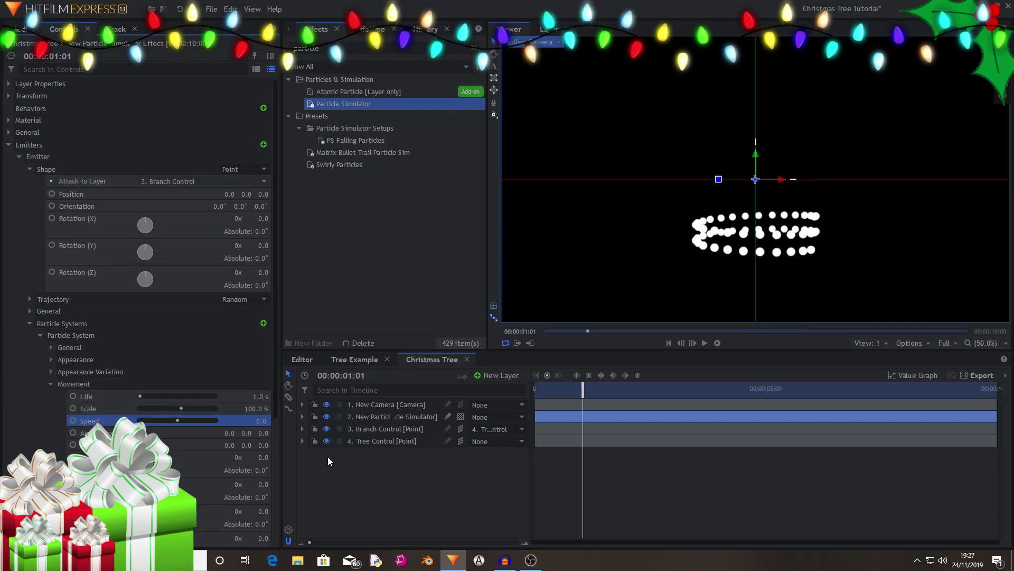
left_click_drag(589, 394, 627, 395)
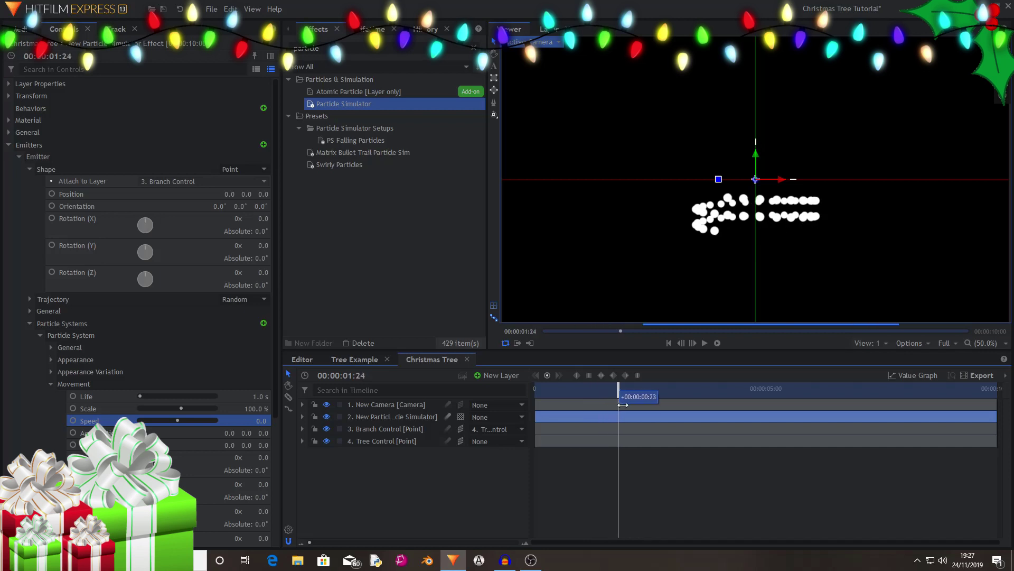
- Set the particle Life to 10 seconds and preview the stacked column
left_click(259, 396)
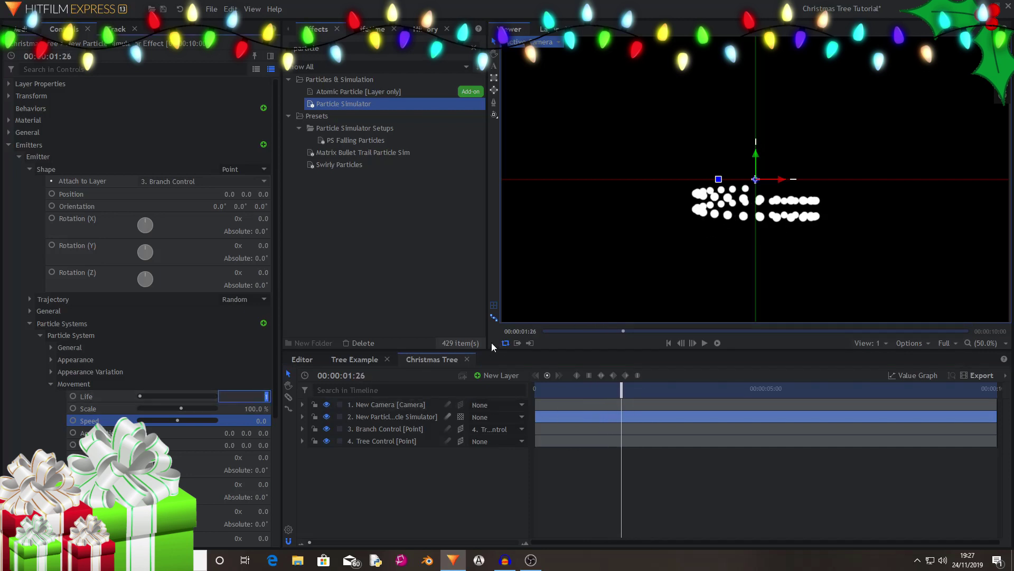
key("Return")
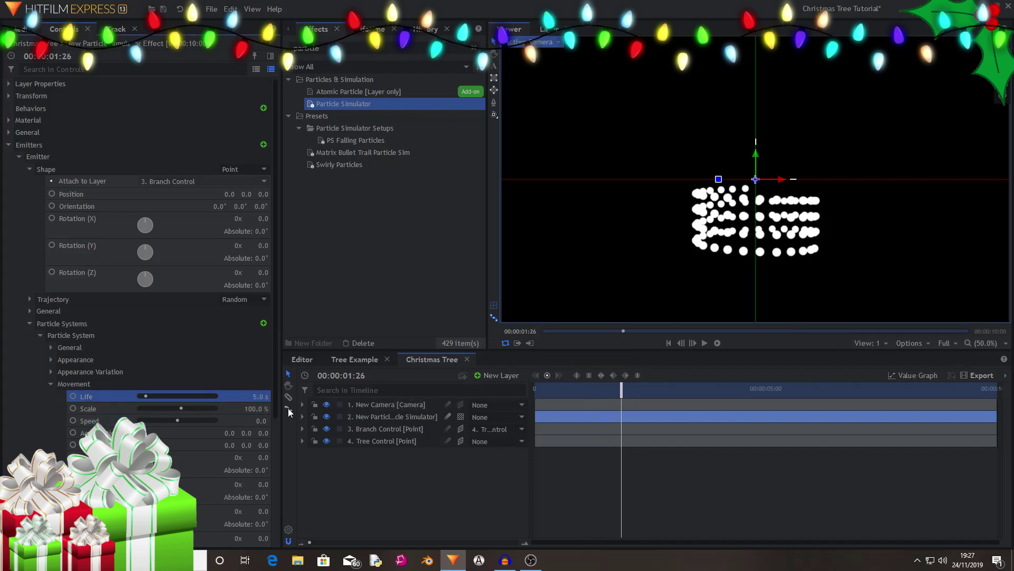
type("10")
key("Return")
left_click_drag(621, 389, 812, 465)
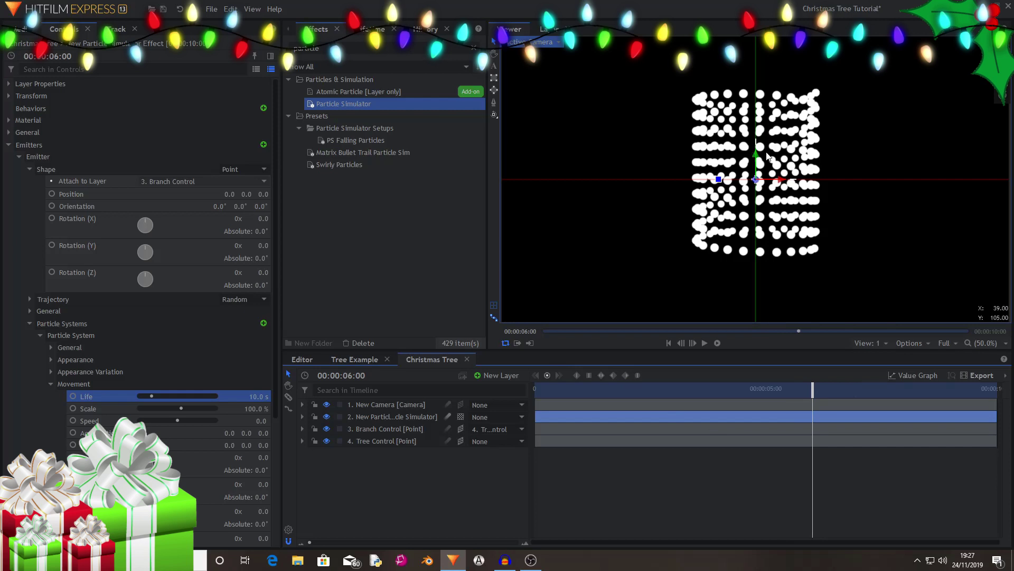
left_click_drag(806, 389, 509, 383)
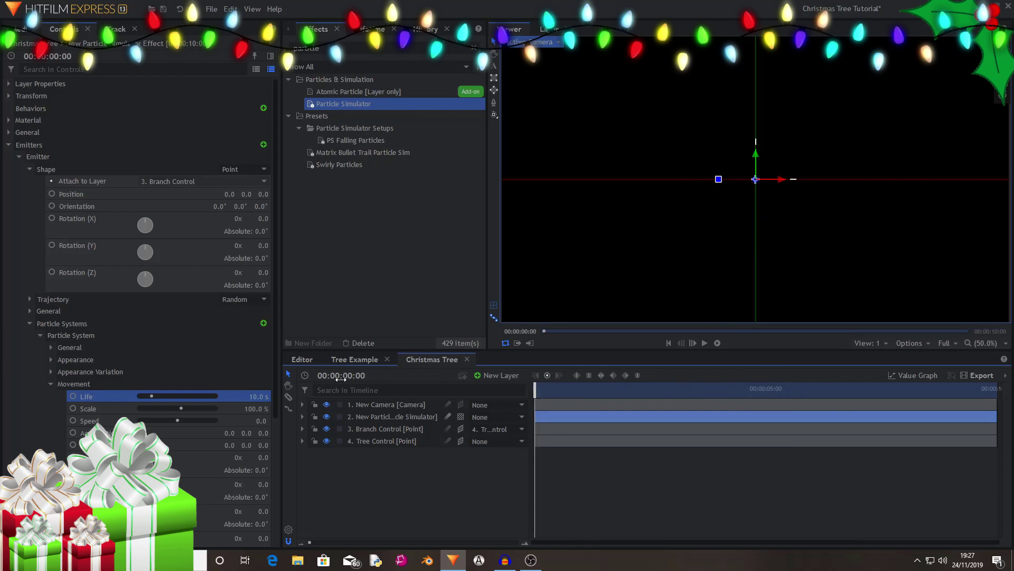
- Set a starting Position keyframe on Branch Control at X 228
left_click(392, 419)
left_click(391, 440)
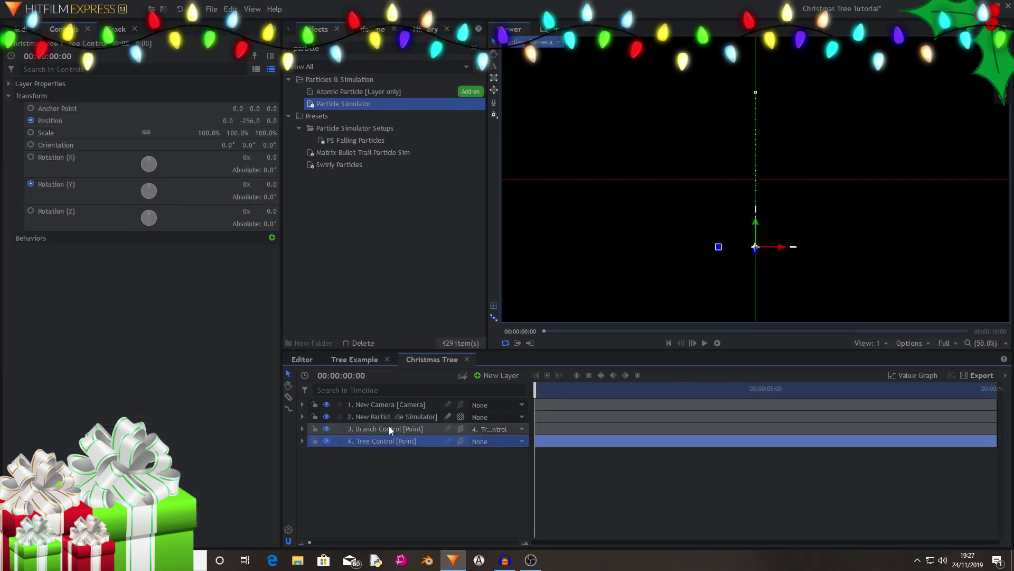
left_click(389, 427)
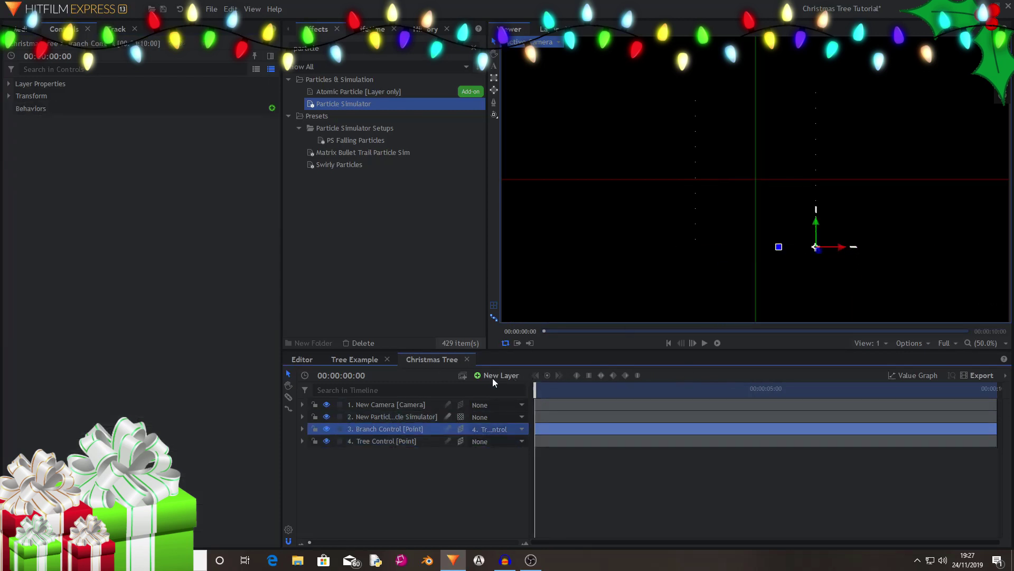
left_click(9, 96)
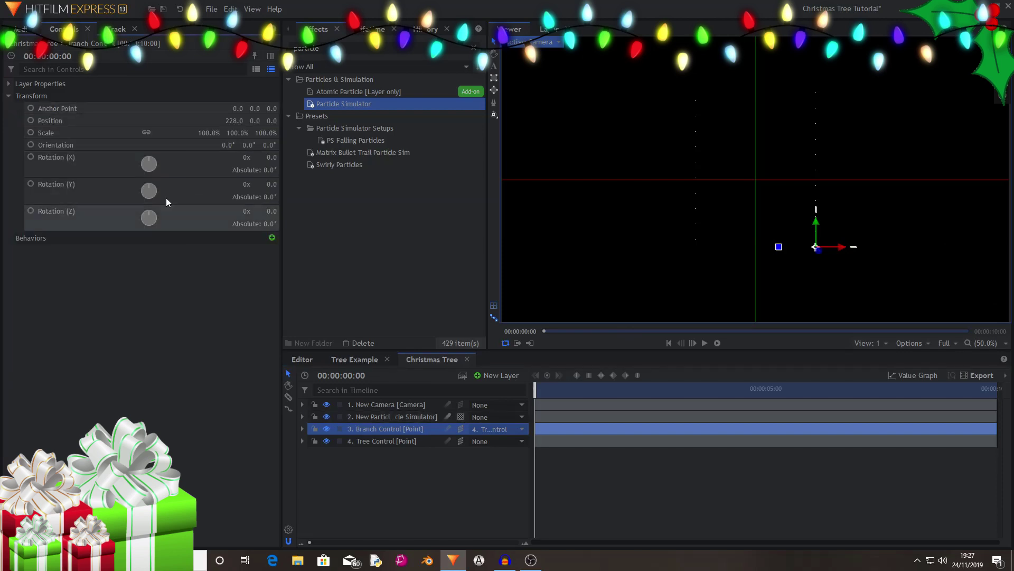
left_click(30, 120)
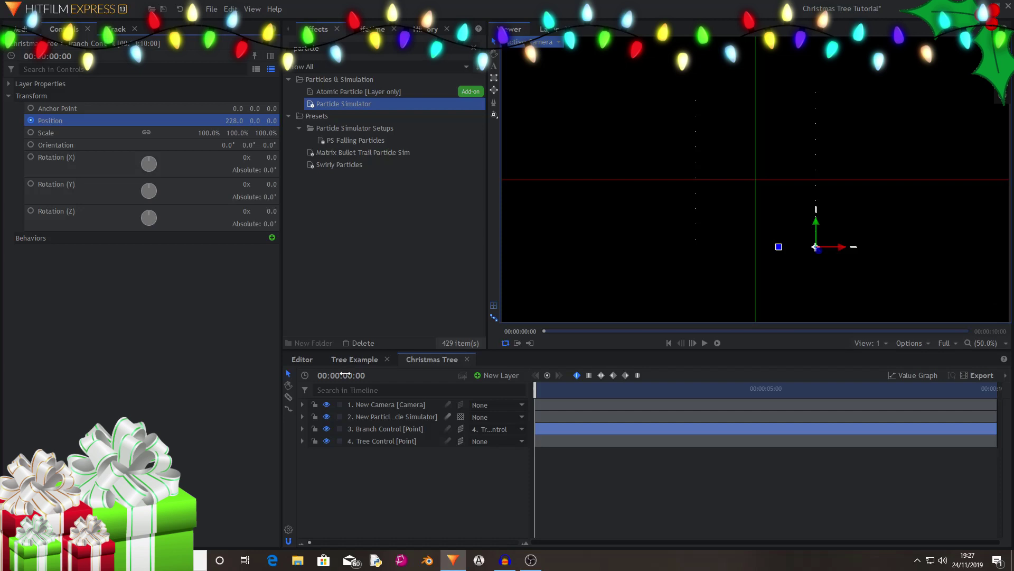
- At 00:00:05:00, set Branch Control's Position X to 0 and preview the spiralling cone
left_click(344, 375)
type("05")
key("Return")
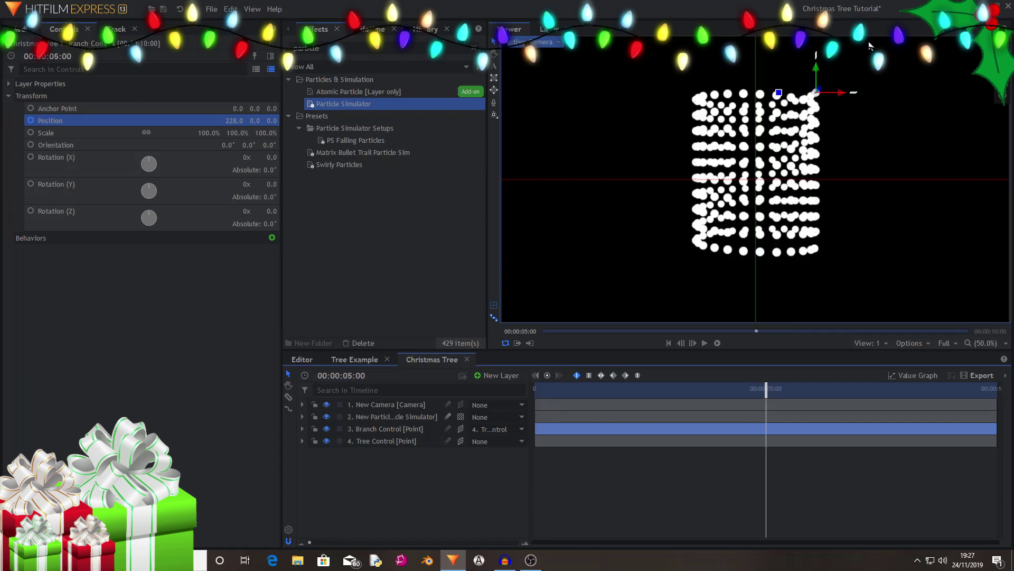
left_click_drag(843, 93, 782, 85)
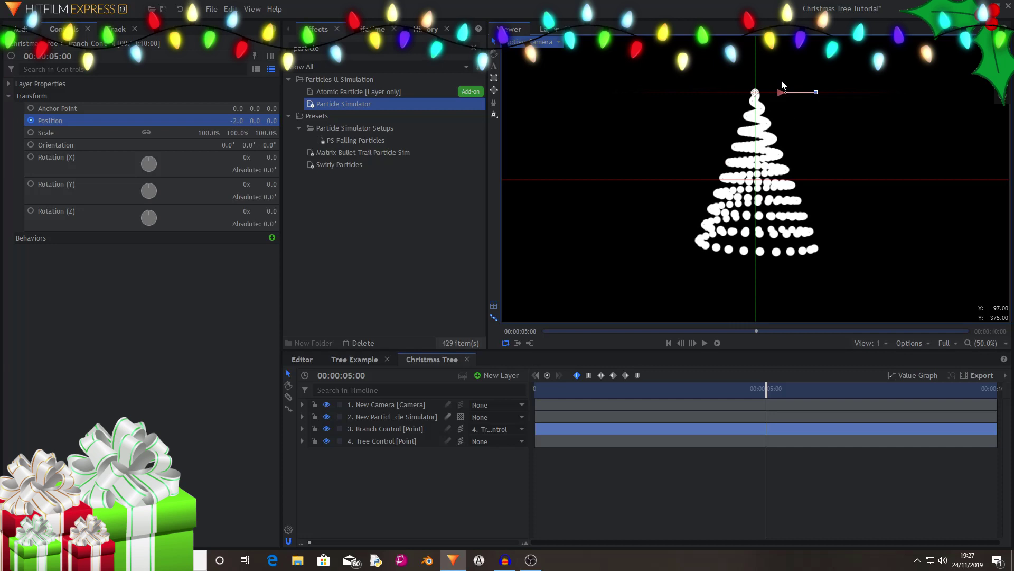
left_click(239, 120)
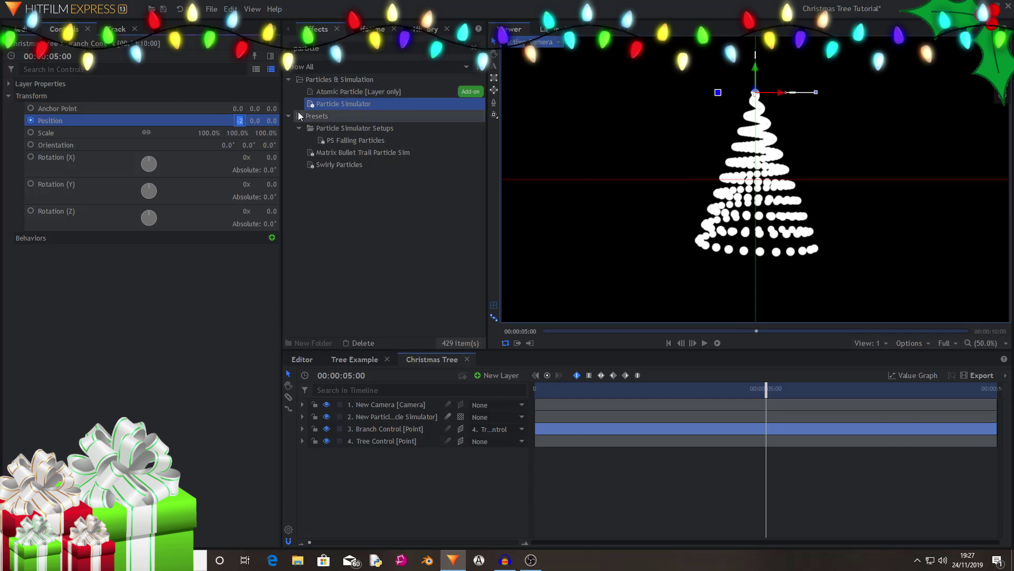
type("0")
key("Return")
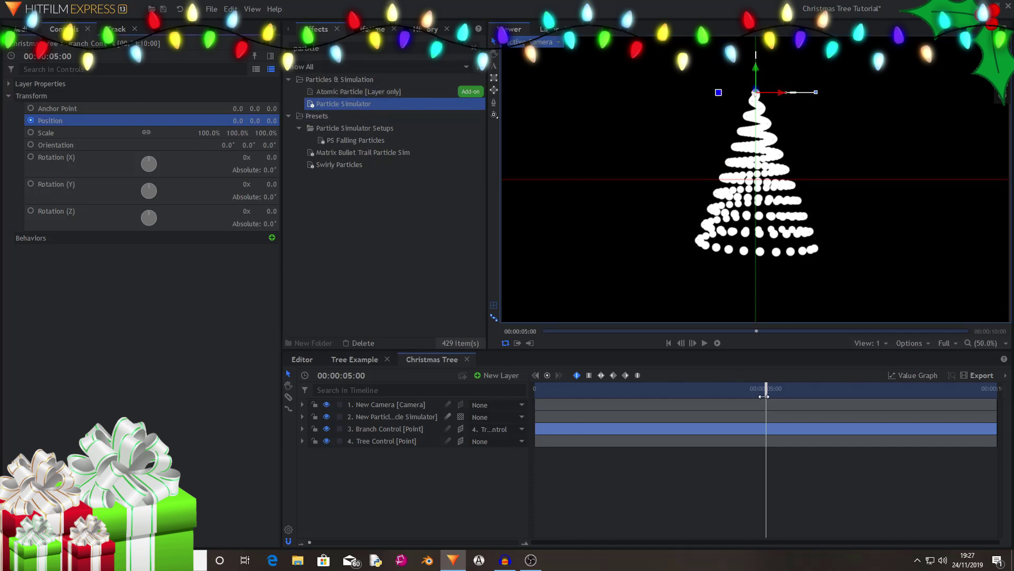
left_click_drag(764, 396, 824, 392)
- Set the Particle Simulator's Appearance texture source to Built-In with the Sparks Star texture
left_click(417, 480)
left_click_drag(633, 391, 809, 391)
left_click(397, 440)
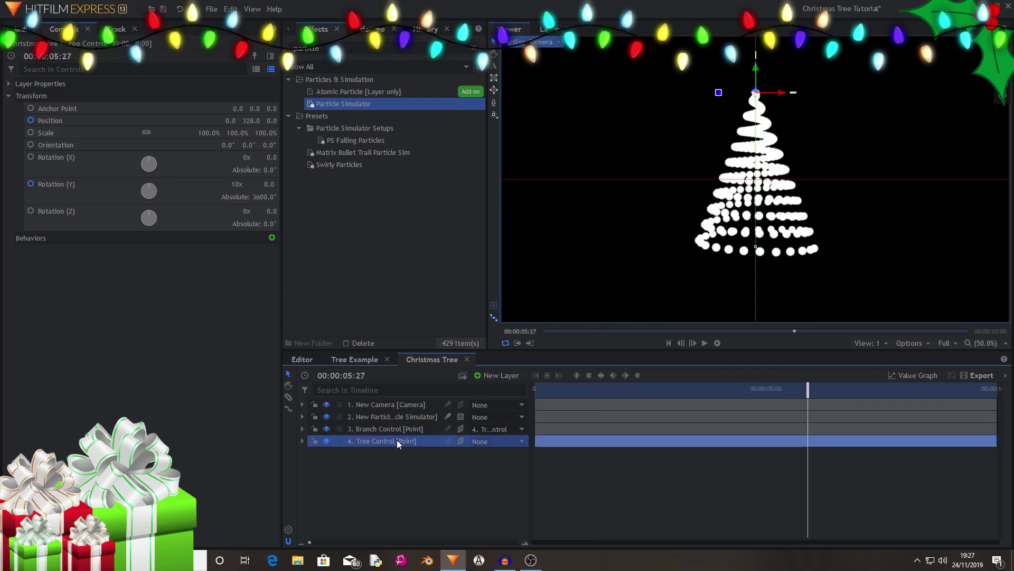
left_click(383, 420)
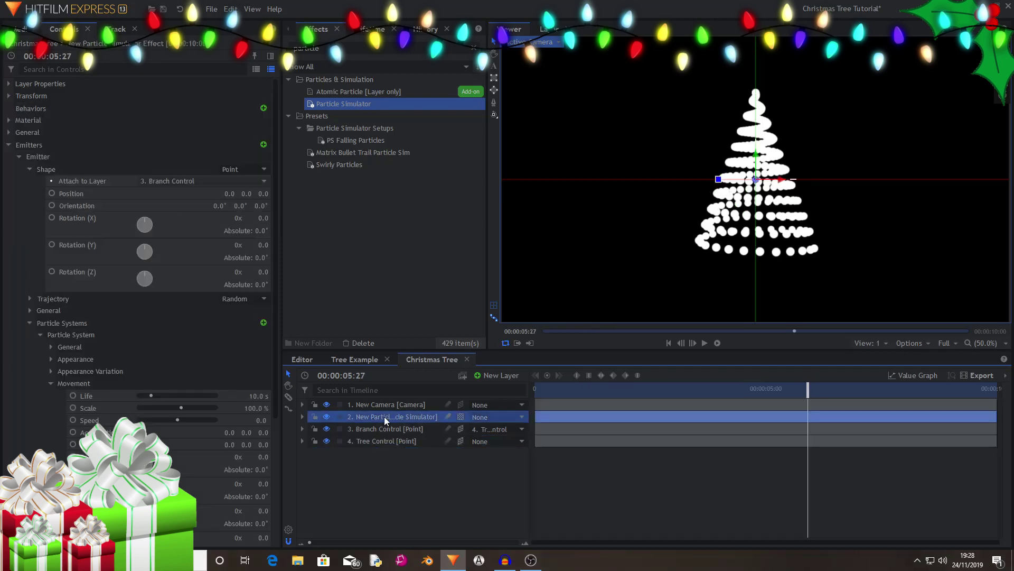
left_click(51, 360)
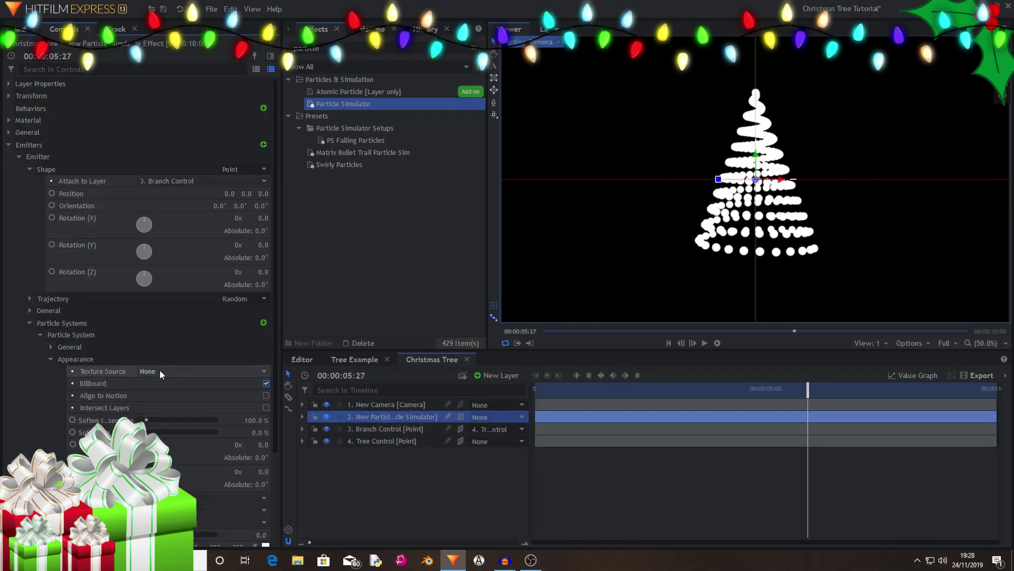
left_click(159, 370)
left_click(160, 390)
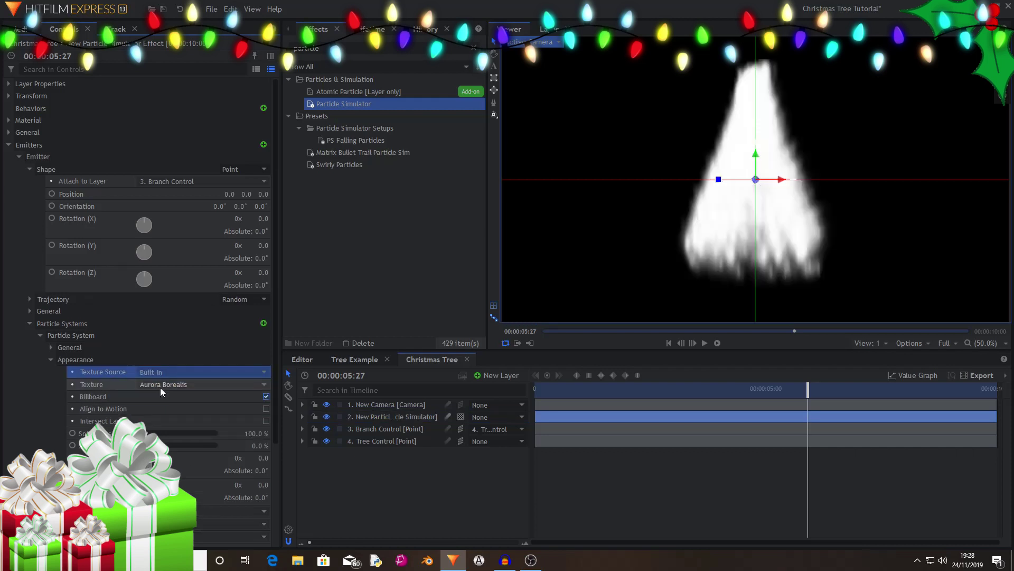
left_click(160, 388)
scroll(222, 253, "down", 5)
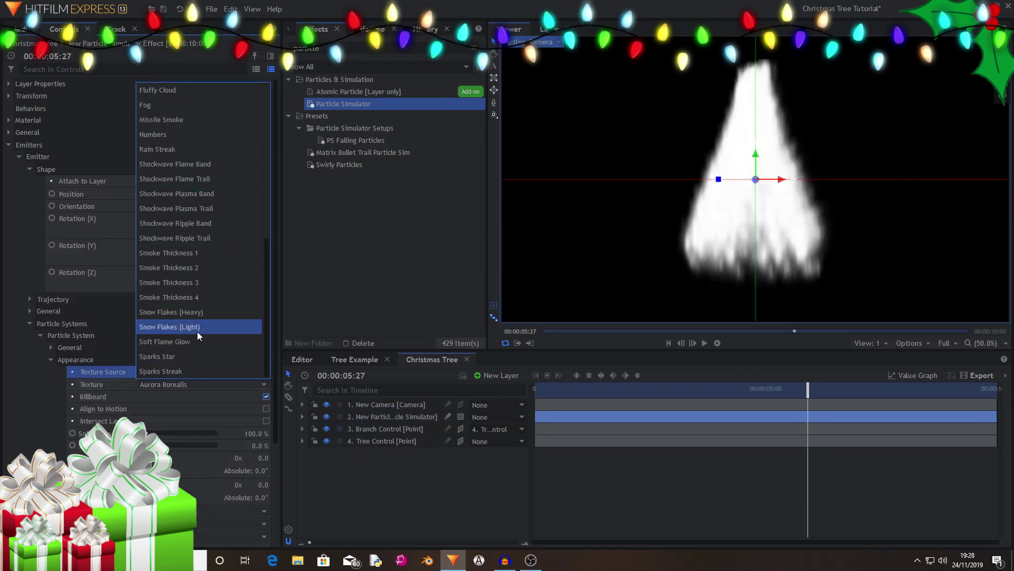
left_click(189, 355)
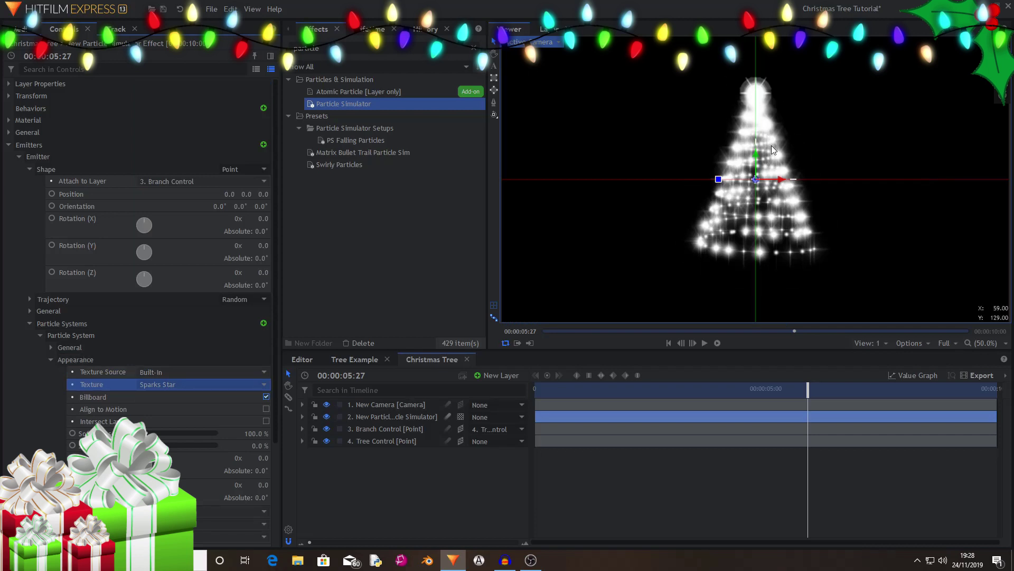
left_click(55, 362)
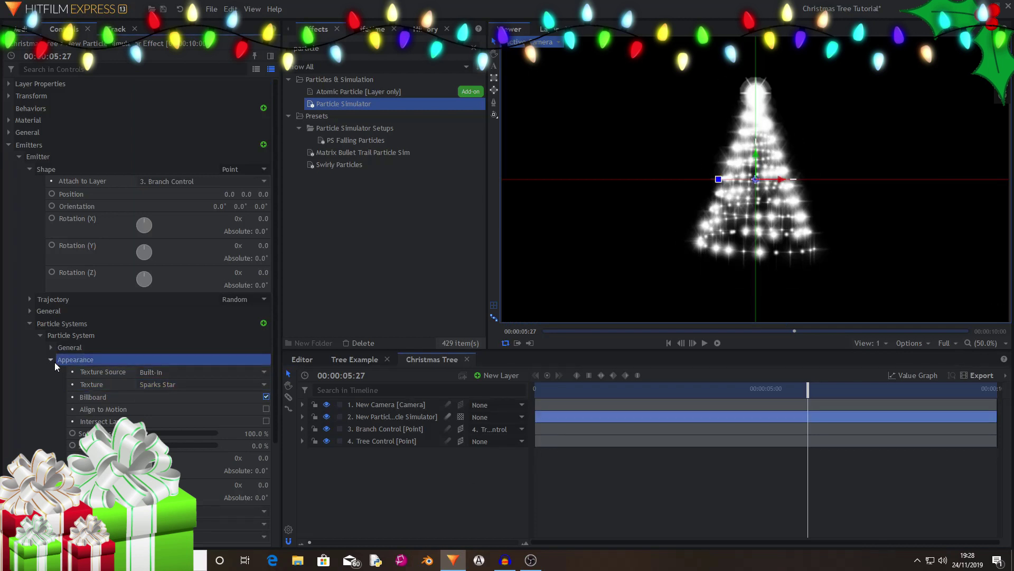
- Make the particle colour over lifetime a gradient with a bright orange starting stop
left_click(374, 29)
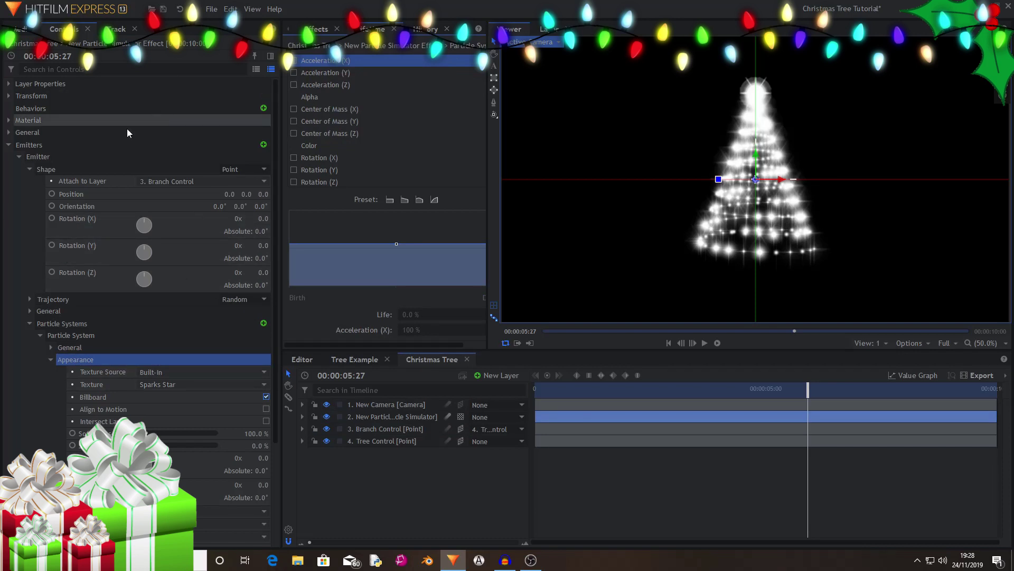
left_click(341, 143)
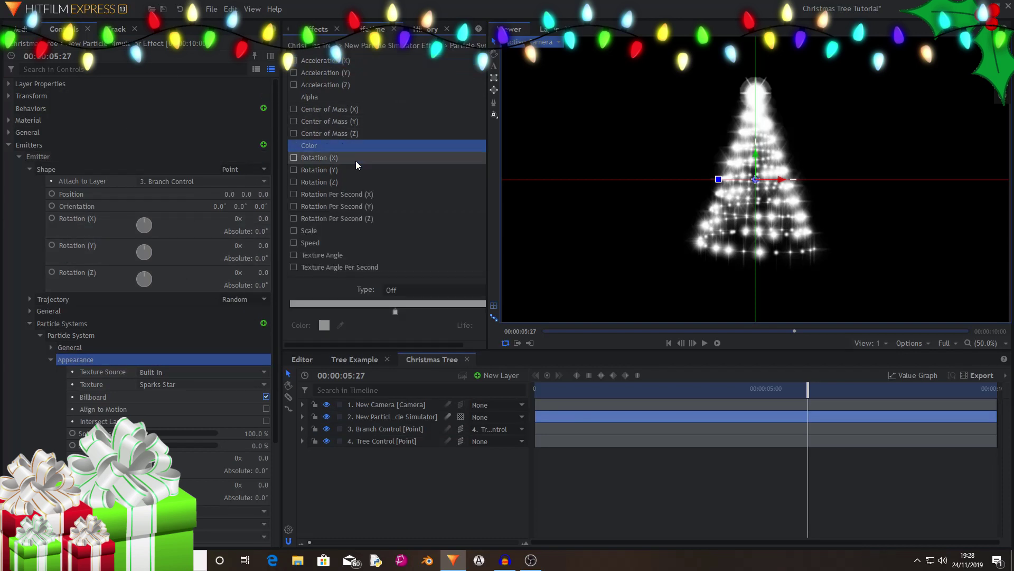
left_click(403, 293)
left_click(420, 317)
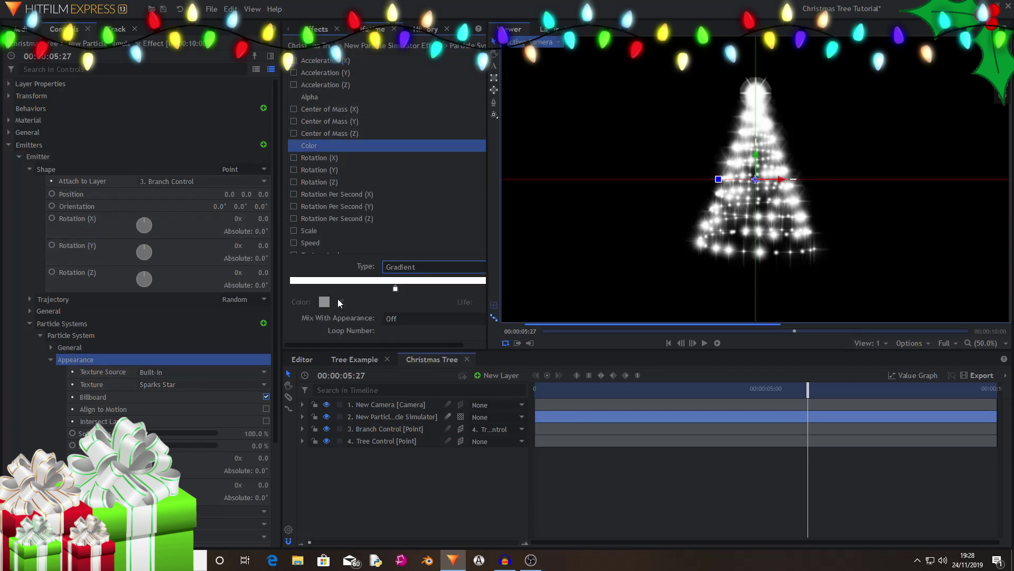
left_click(319, 288)
left_click(324, 302)
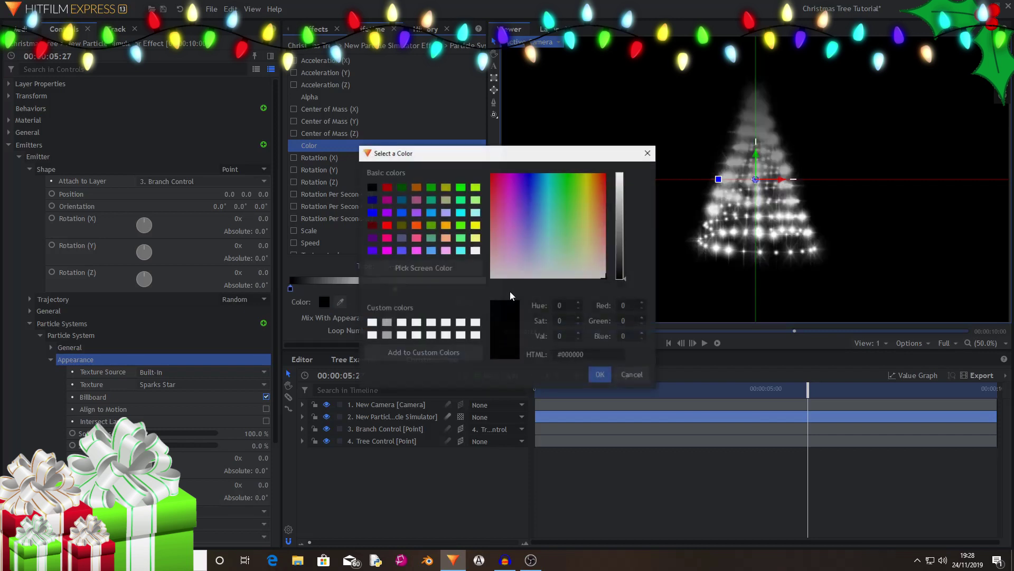
left_click(601, 204)
left_click_drag(602, 202, 593, 178)
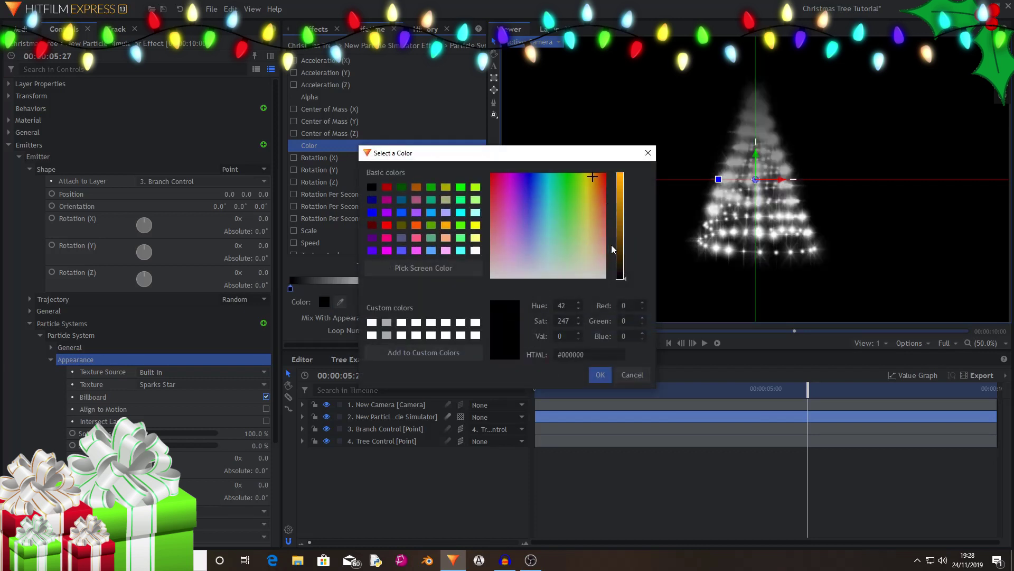
left_click_drag(617, 249, 622, 180)
left_click(601, 375)
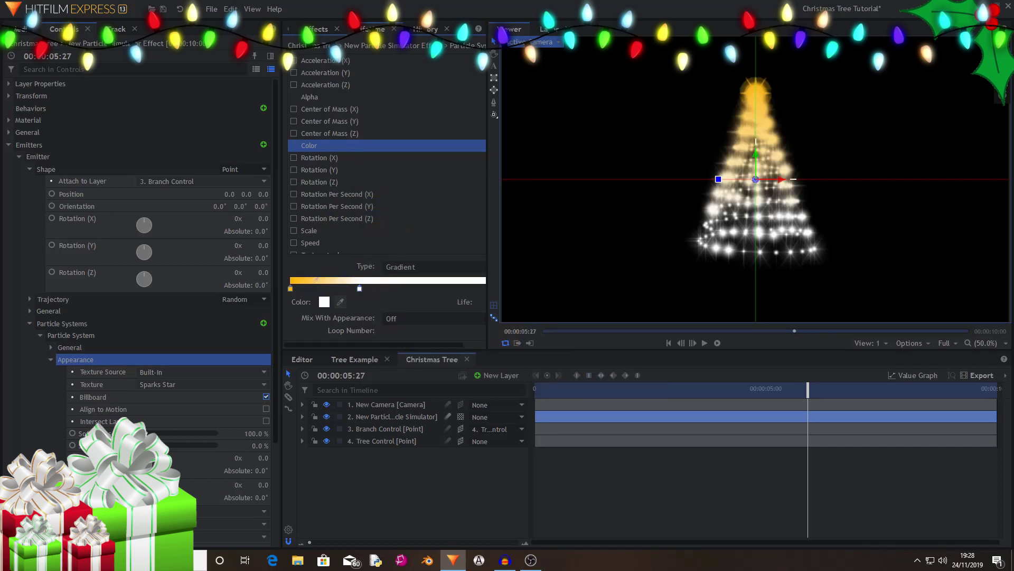
- Slide the second gradient stop left and colour it light green (#6cff5c)
left_click_drag(332, 289, 324, 289)
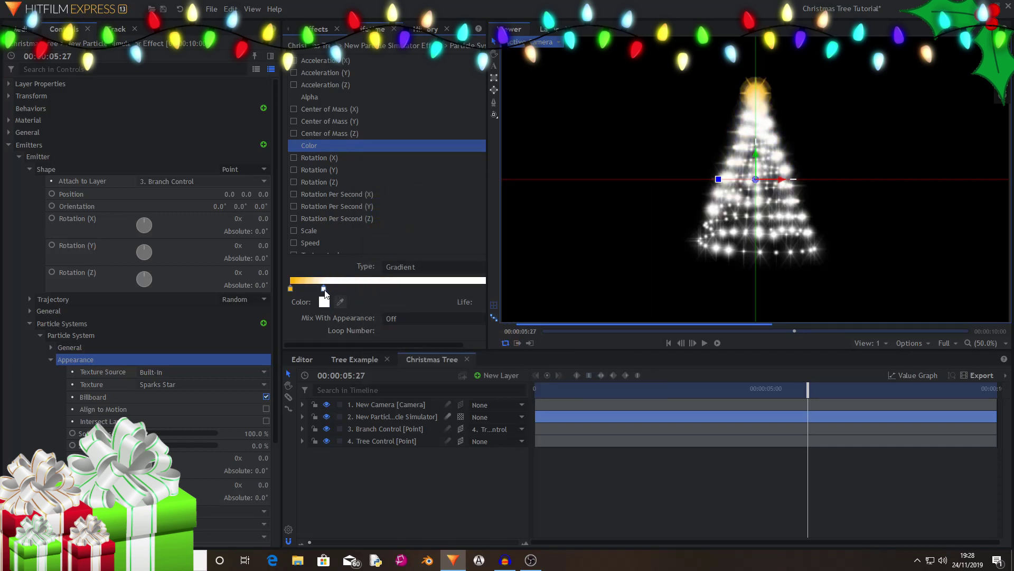
double_click(324, 288)
left_click(568, 198)
left_click_drag(568, 198, 570, 211)
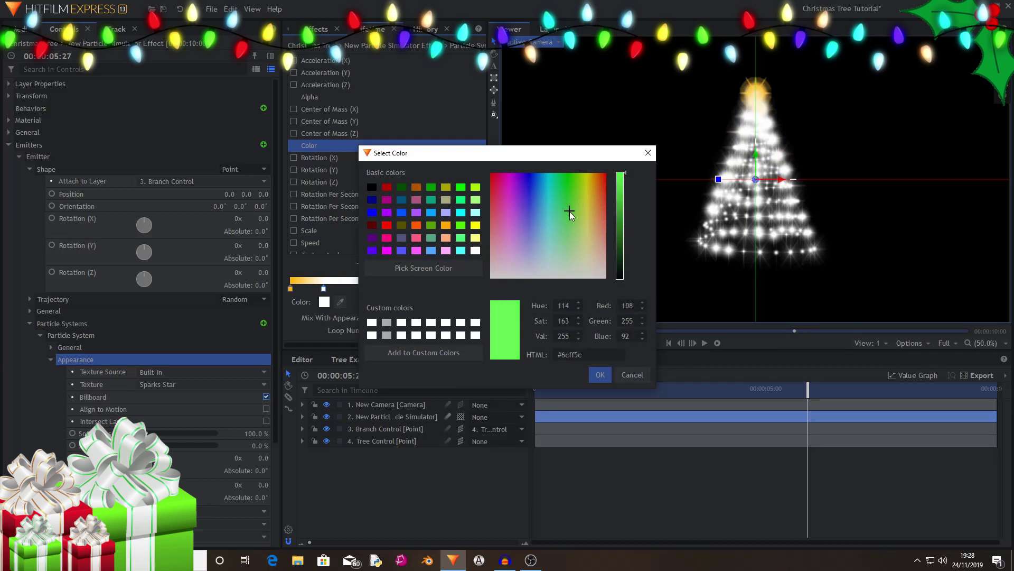
left_click(600, 374)
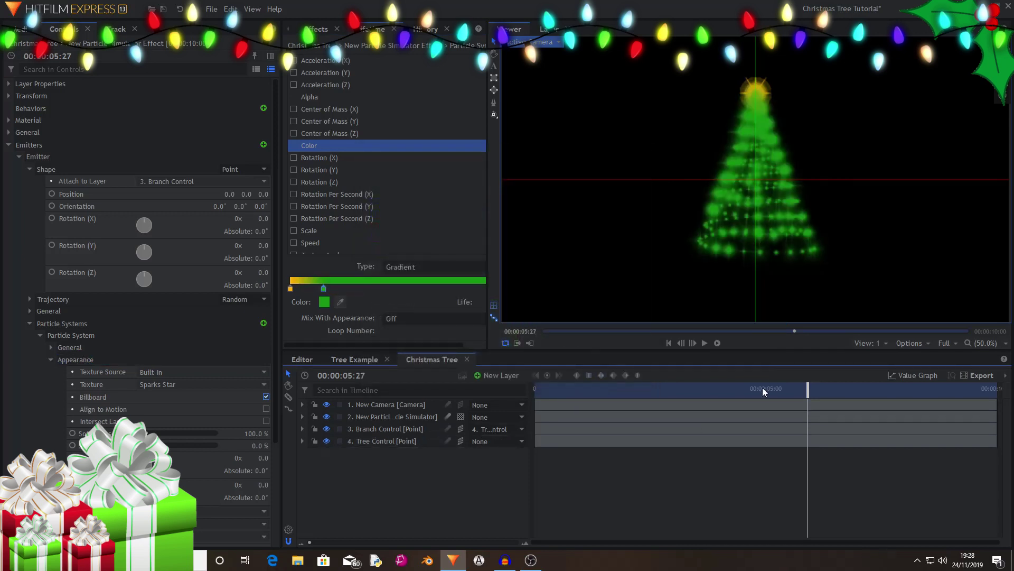
left_click_drag(763, 391, 806, 414)
- Set the Particle System's Movement Variation Scale to 5%
scroll(757, 213, "up", 3)
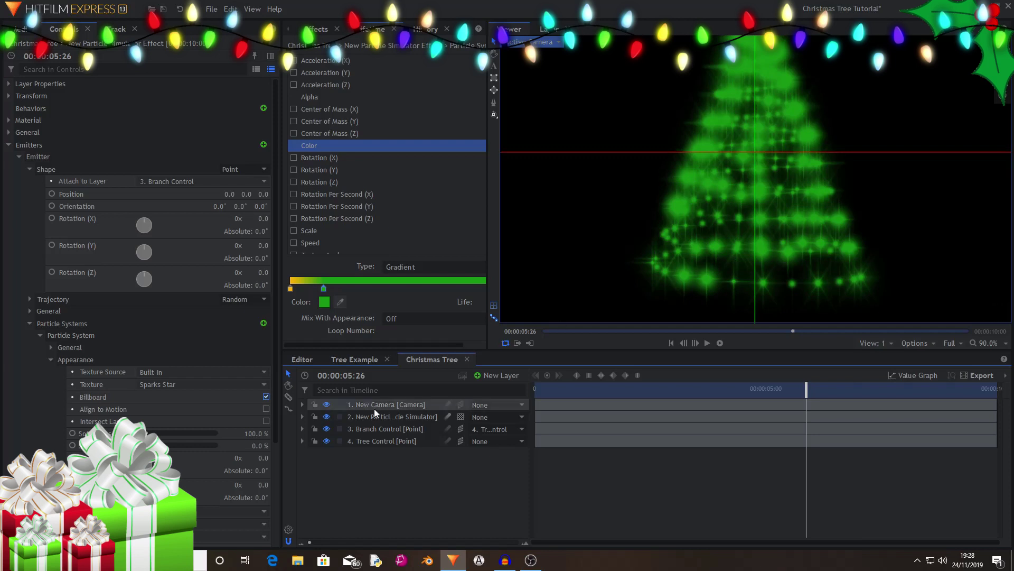
left_click(49, 362)
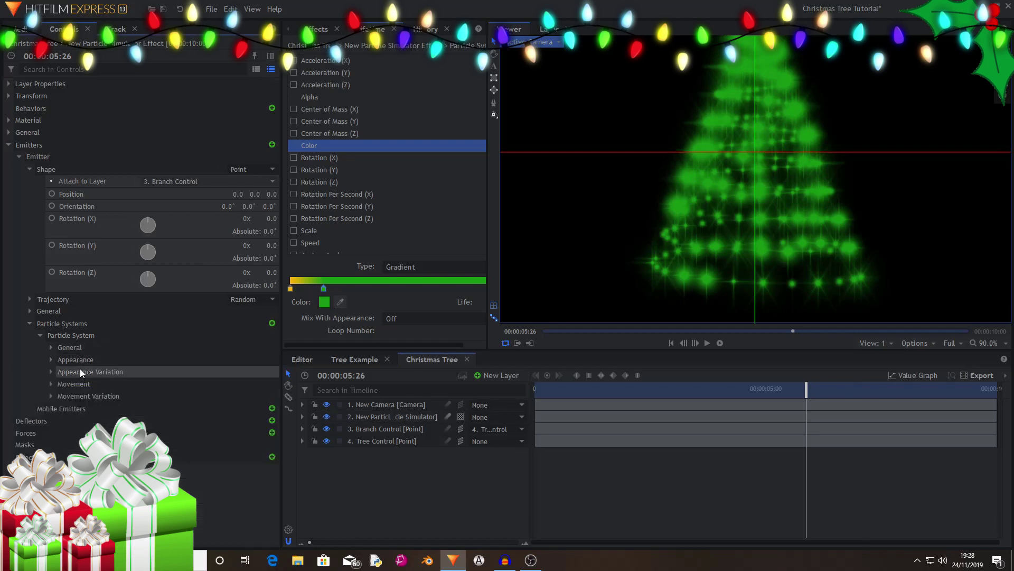
left_click(63, 395)
left_click(51, 395)
left_click(108, 418)
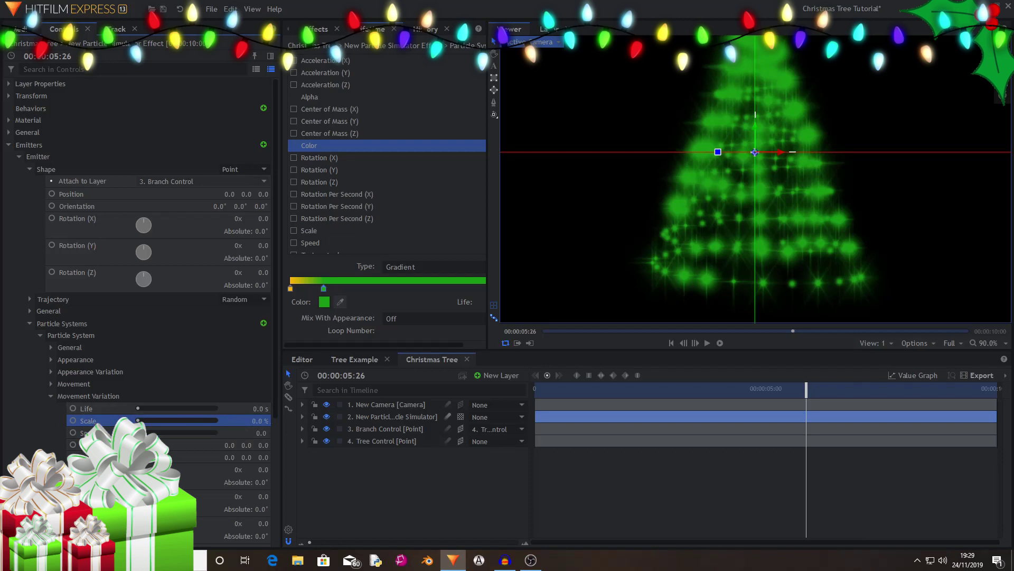
key("Return")
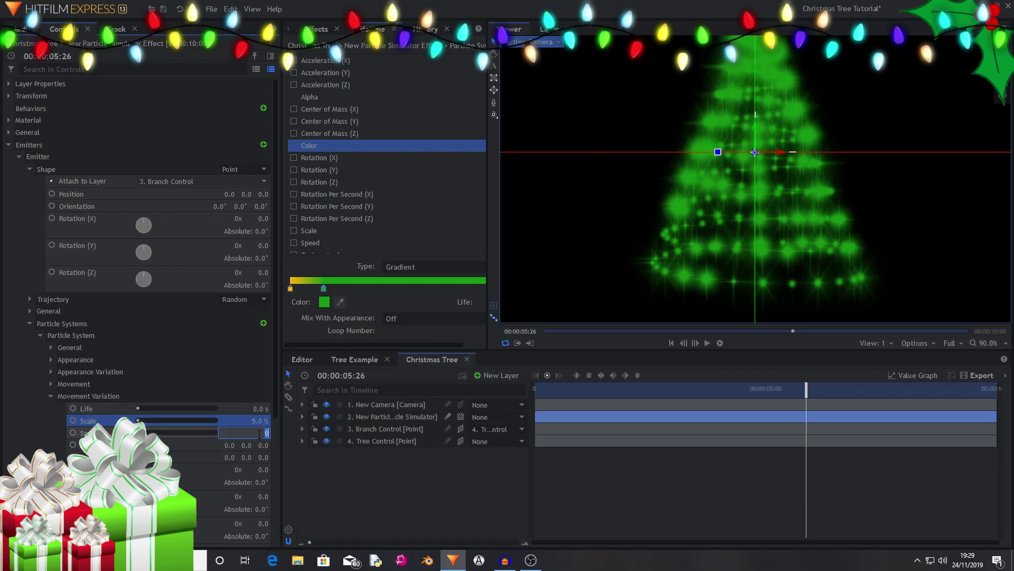
left_click(113, 395)
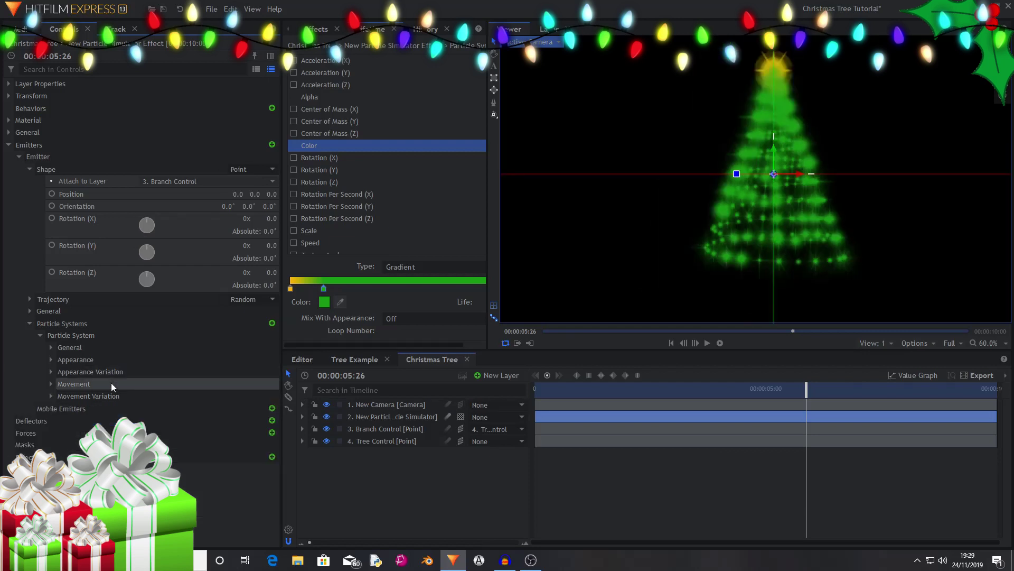
- Set the Appearance Variation Texture Angle to 108° and move the playhead to 7:25
left_click(50, 372)
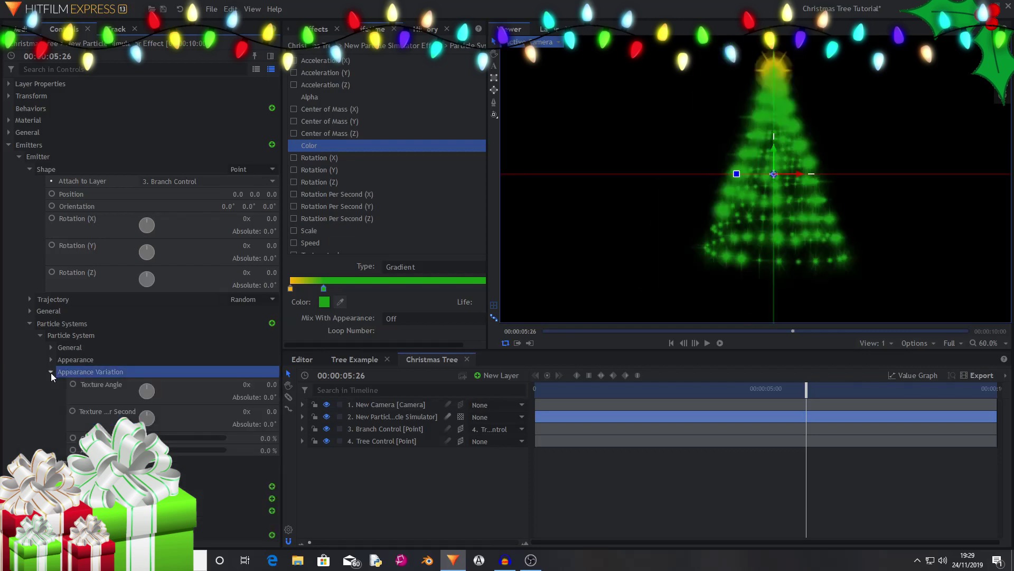
left_click(148, 388)
left_click_drag(154, 392, 160, 411)
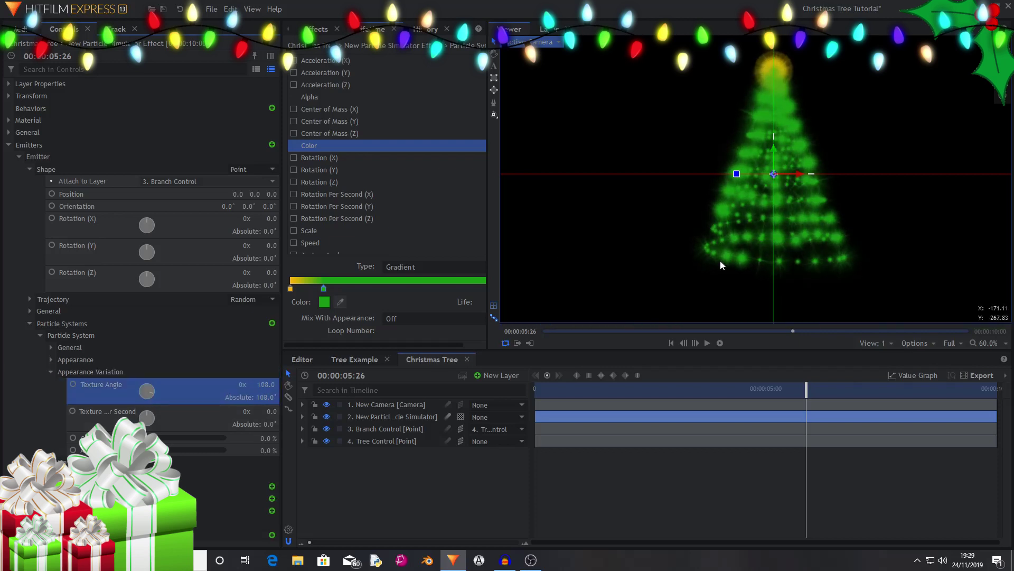
scroll(723, 265, "down", 2)
left_click_drag(807, 418, 890, 447)
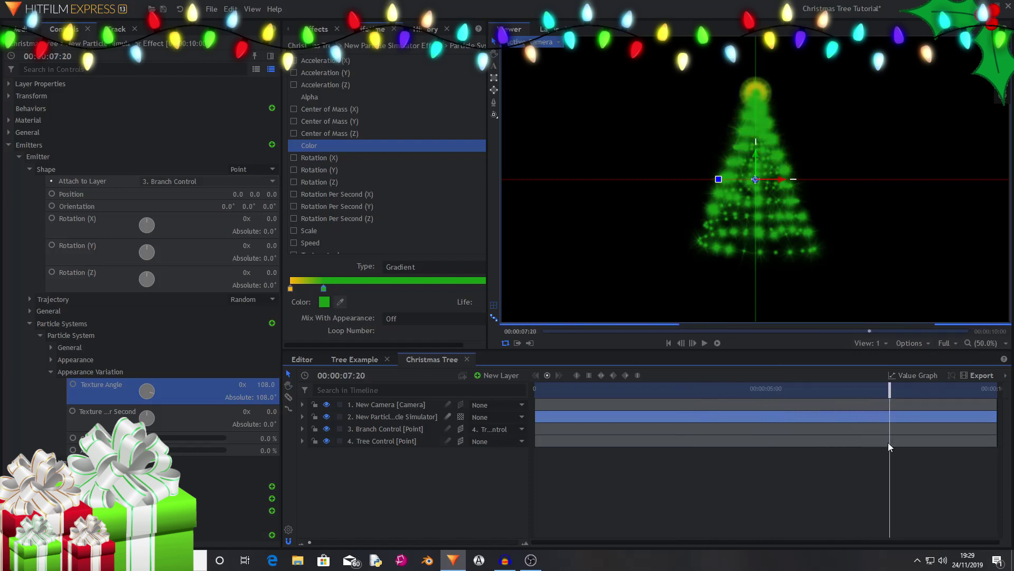
left_click_drag(893, 386, 897, 388)
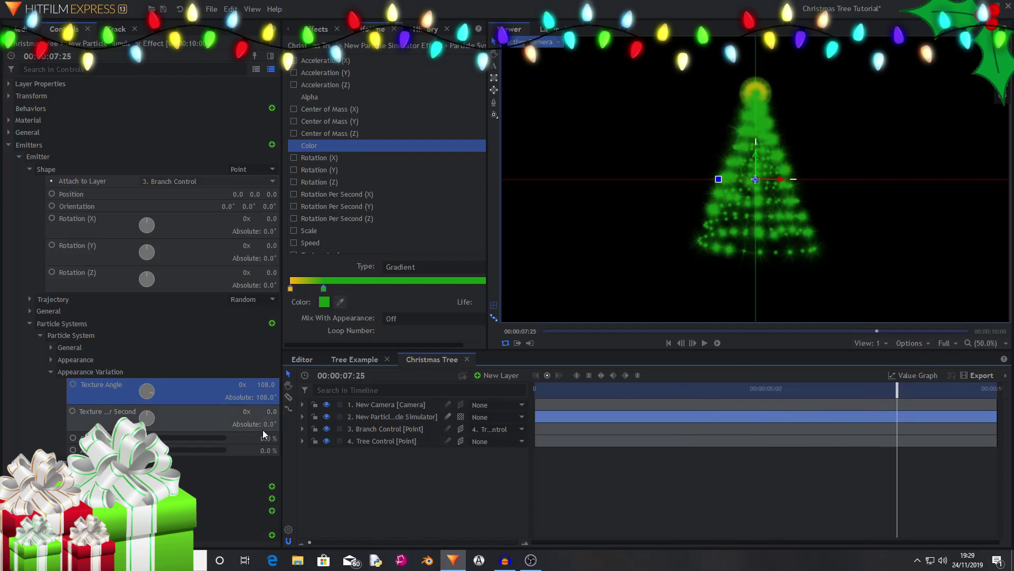
left_click(50, 371)
- Add a new Force to the particle simulation
left_click(30, 325)
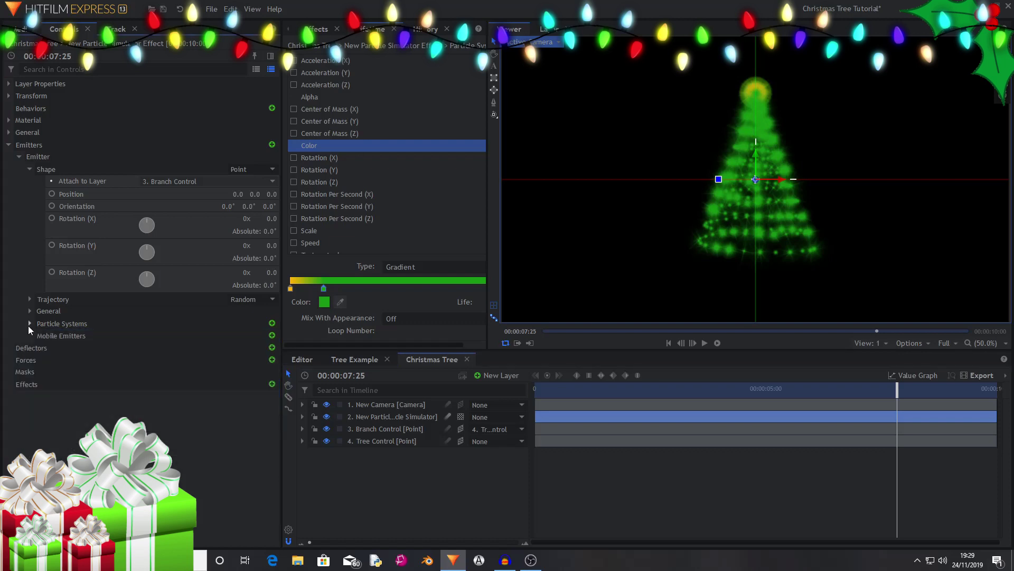
left_click(78, 363)
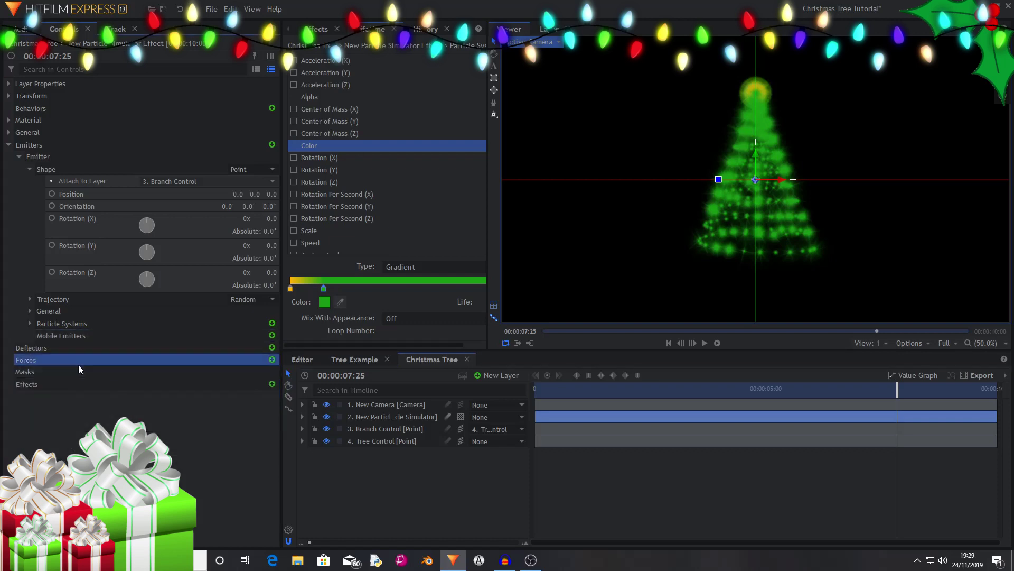
left_click(272, 359)
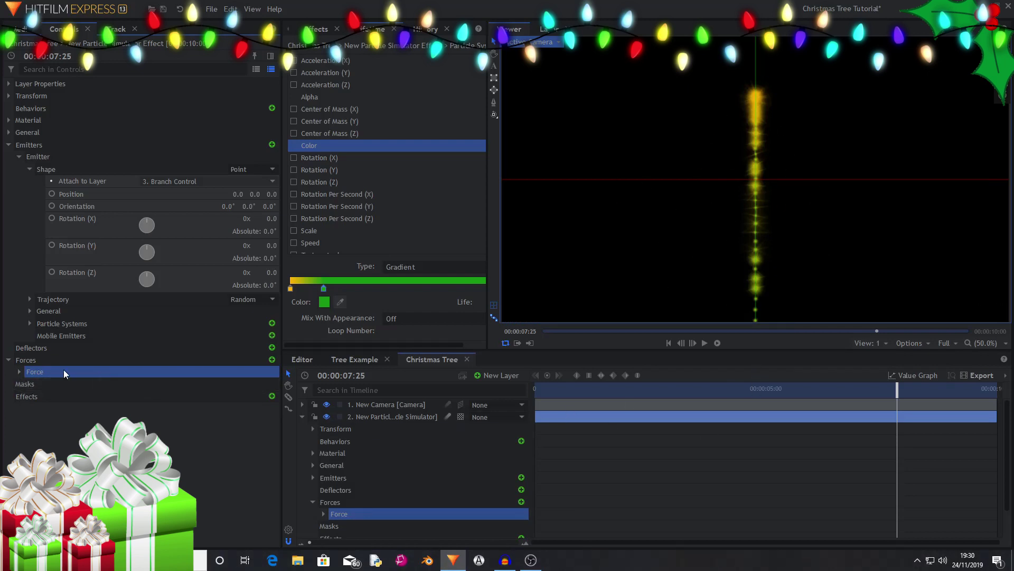
- Toggle the force's General > Active setting off and back on to compare the tree
left_click(22, 371)
left_click(58, 385)
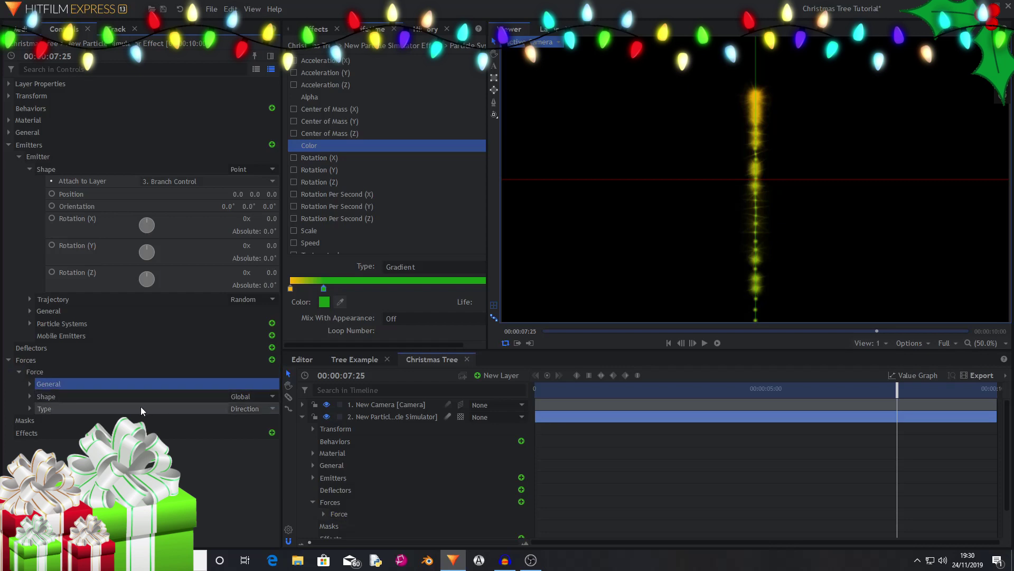
left_click(29, 383)
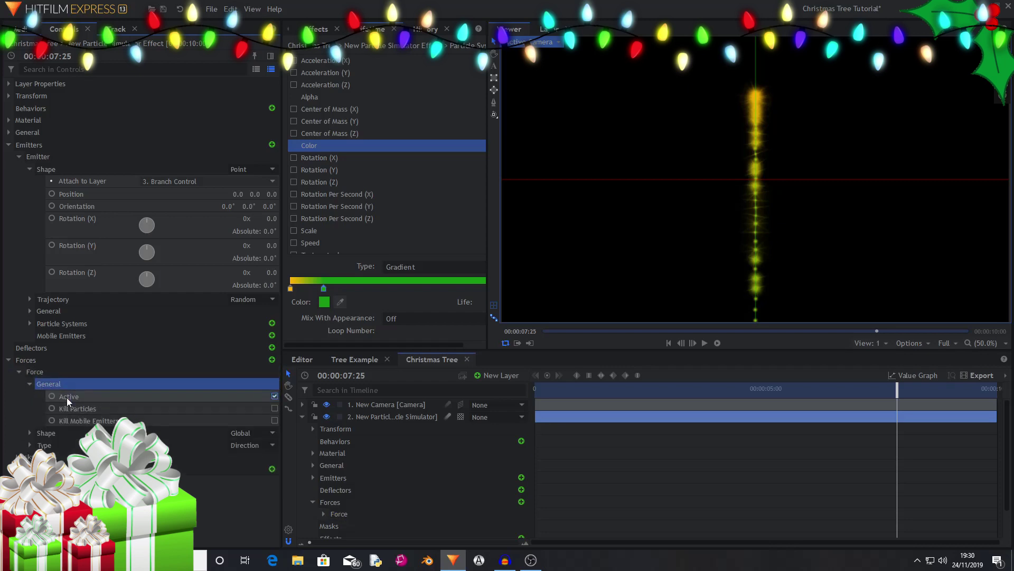
left_click(53, 397)
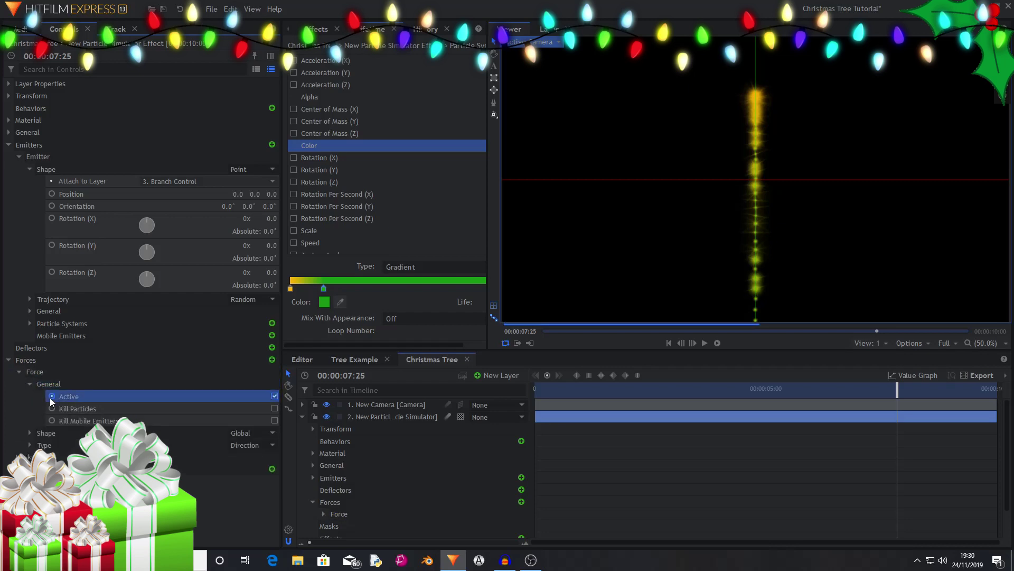
left_click(274, 395)
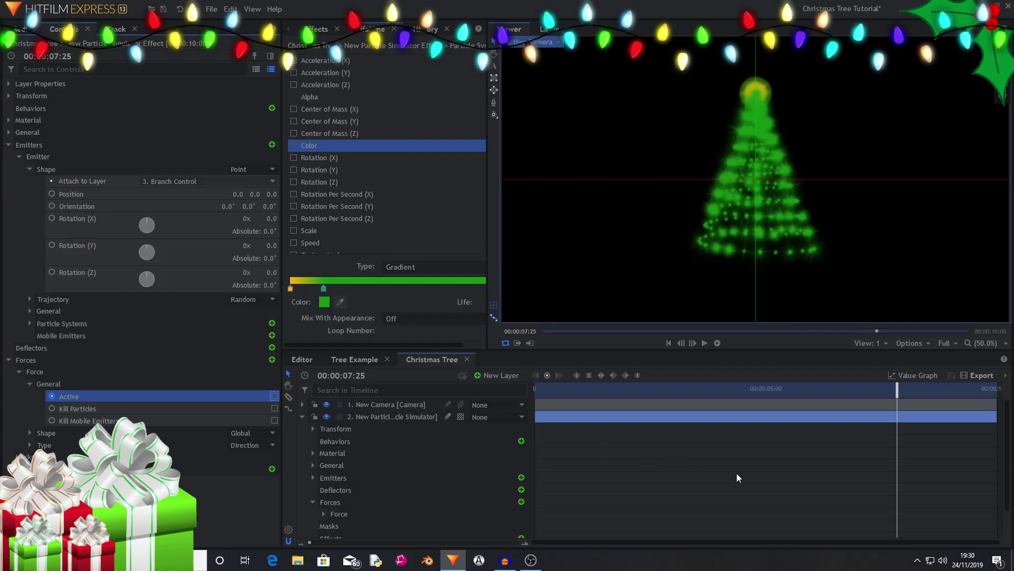
key("Right")
key("Right")
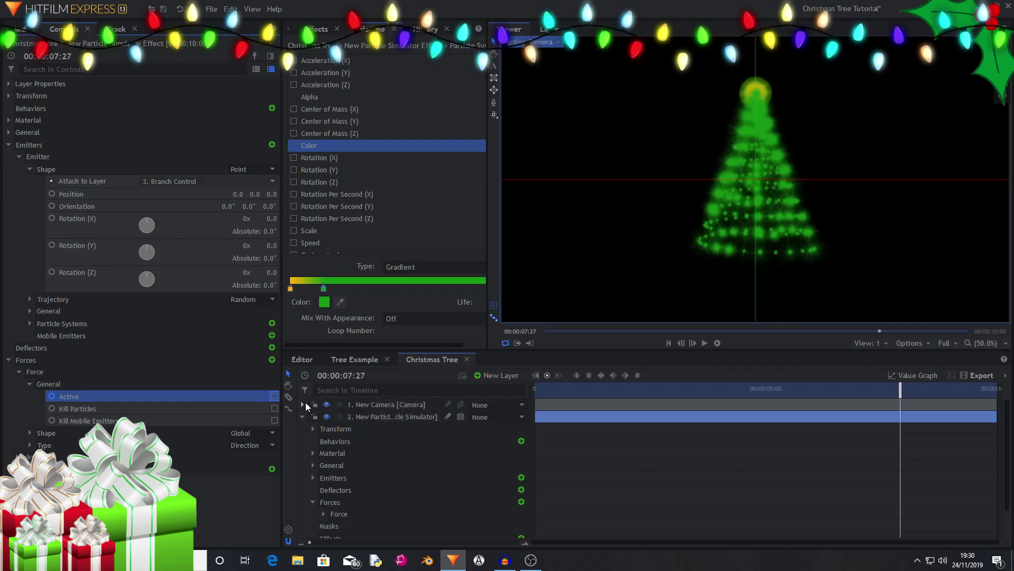
left_click(275, 396)
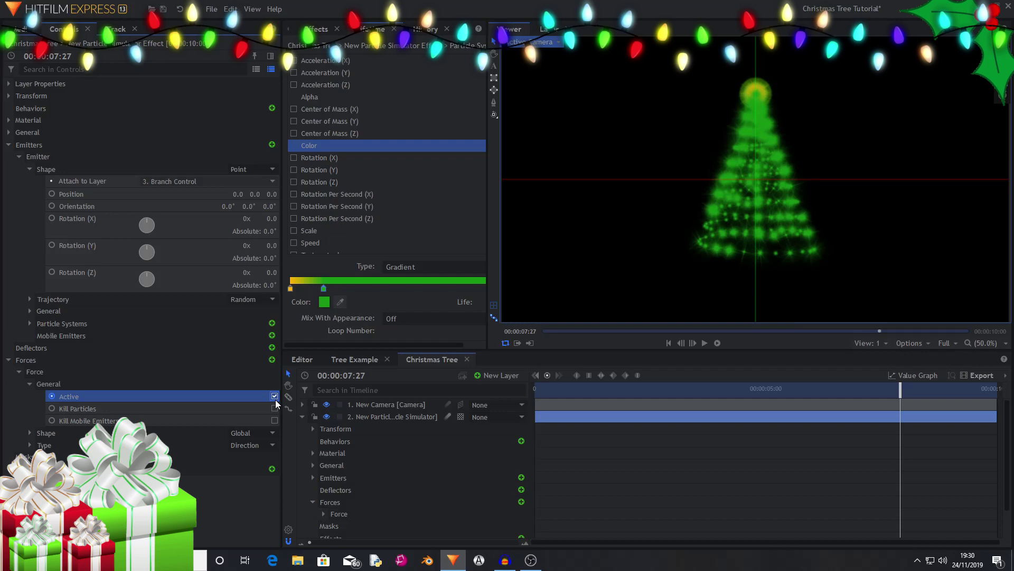
key("Right")
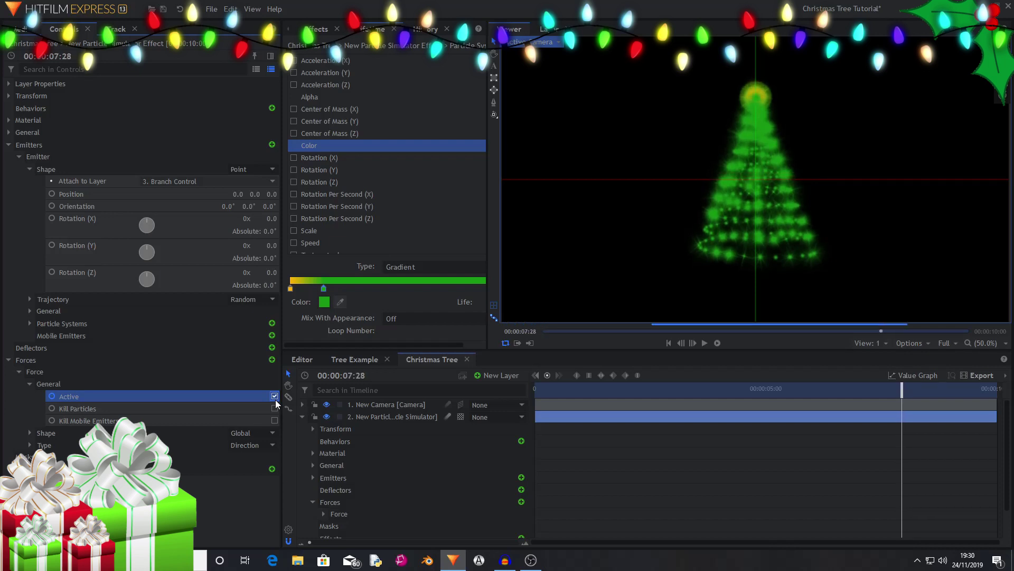
key("Left")
- Add a second force and set its type to Turbulence
left_click(29, 383)
left_click(116, 372)
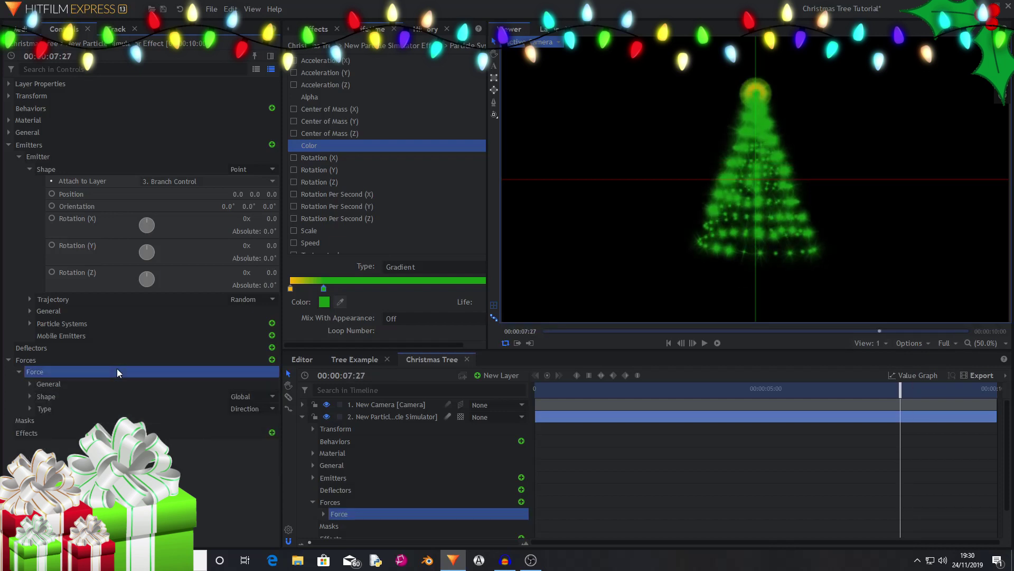
left_click(271, 359)
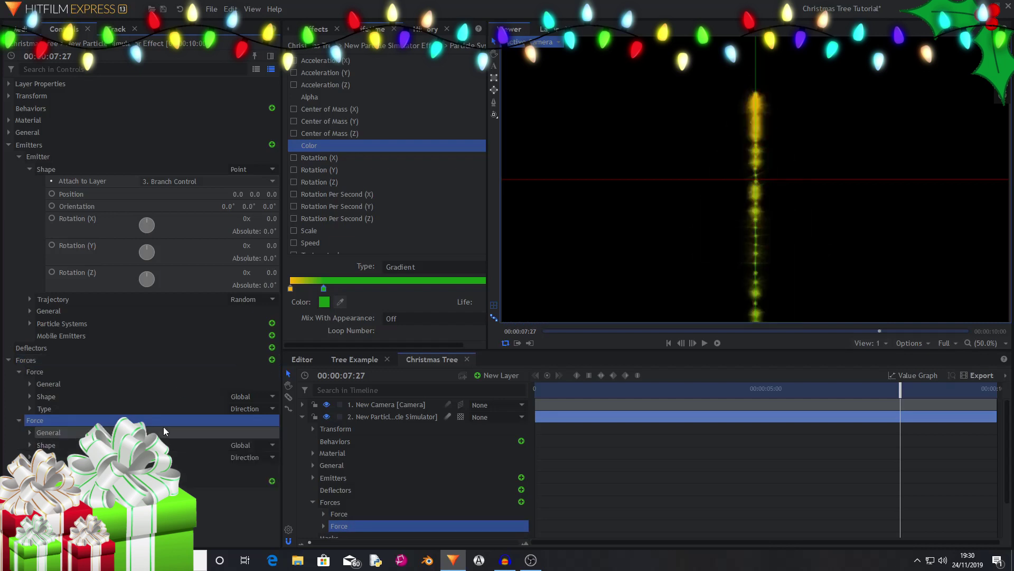
left_click(259, 453)
left_click(258, 512)
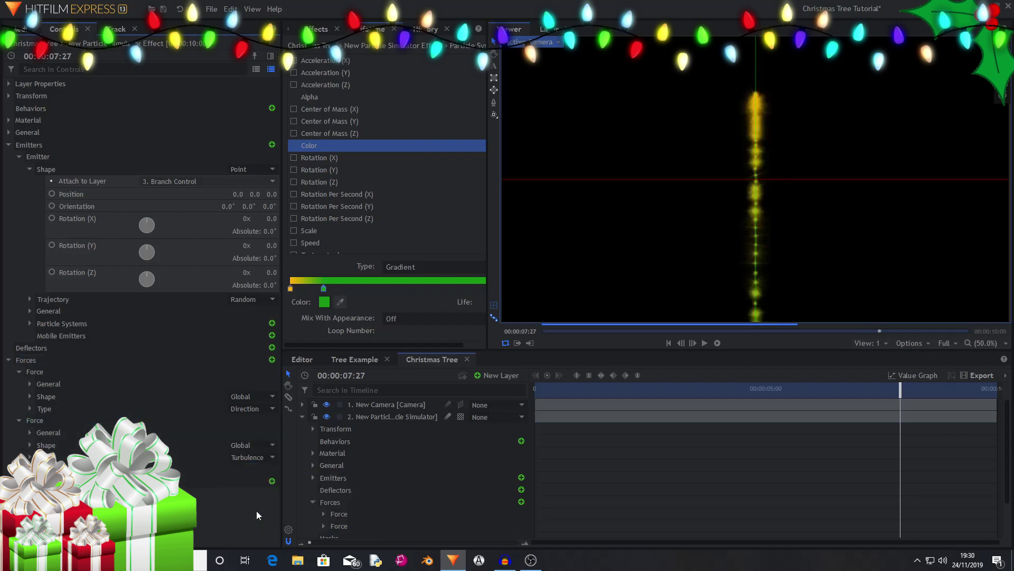
- Keep the Turbulence force's Active setting on and step back through the frames
left_click(179, 457)
left_click(29, 432)
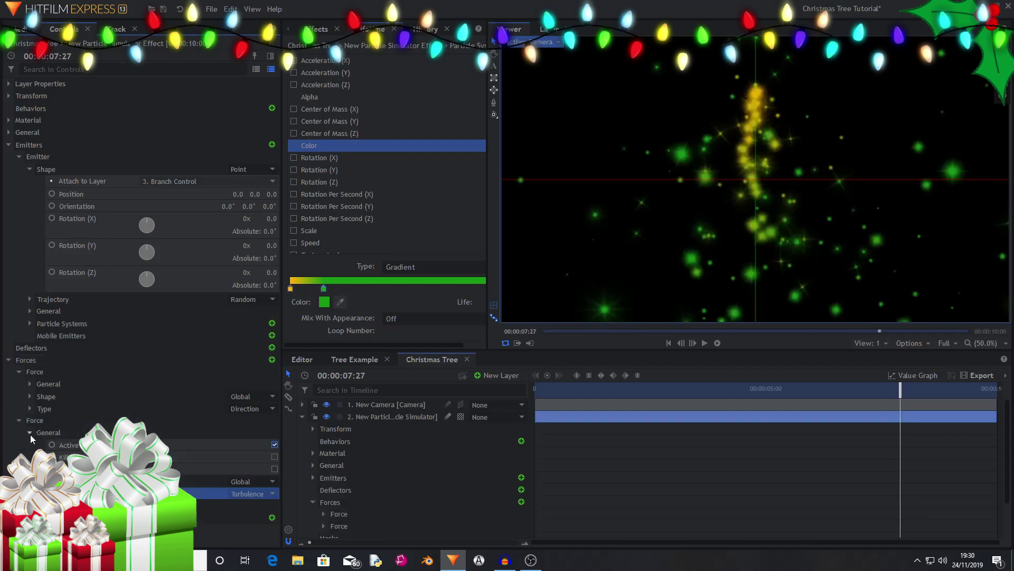
left_click(267, 446)
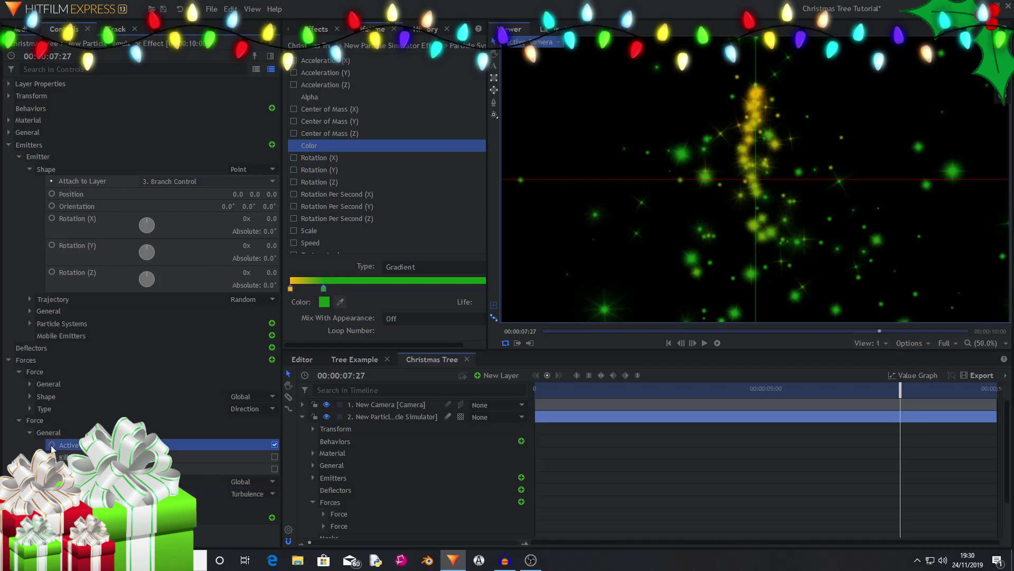
left_click(274, 445)
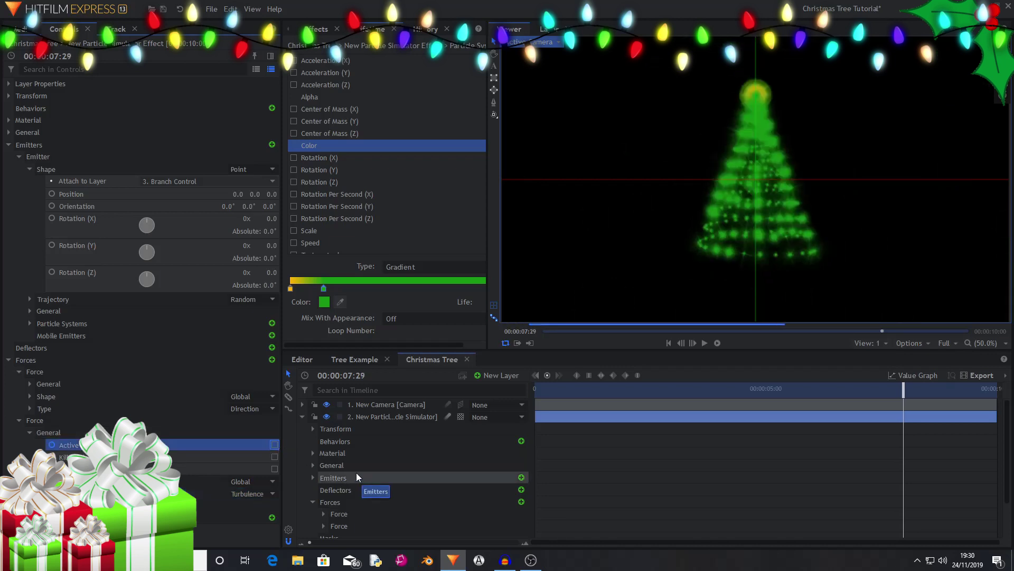
key("ctrl+z")
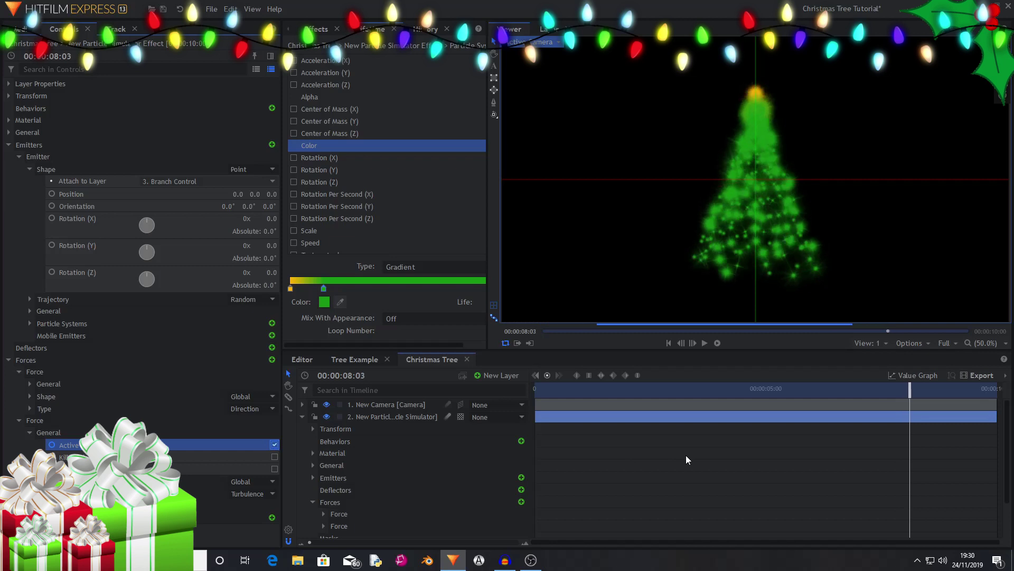
key("j")
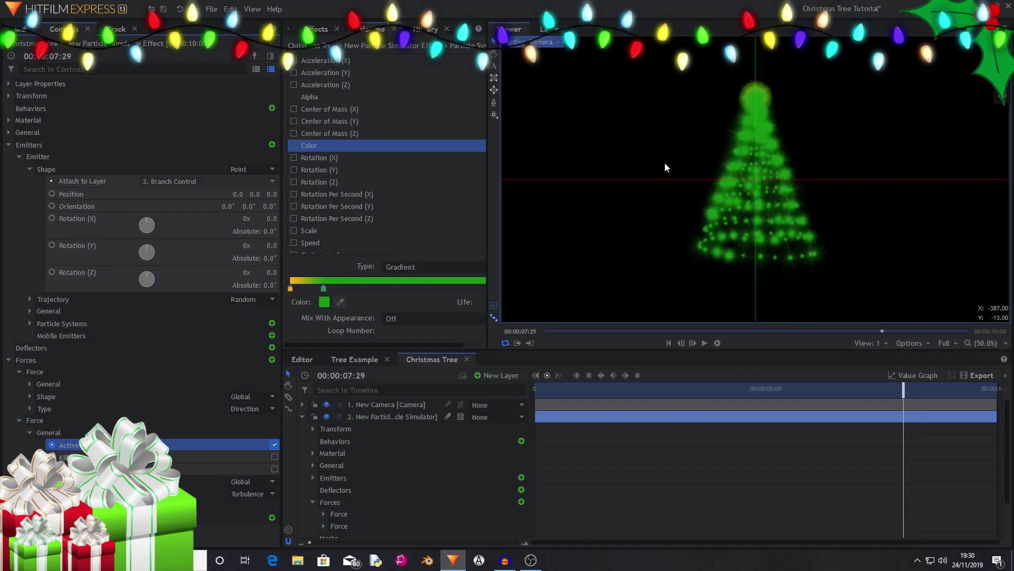
left_click(29, 433)
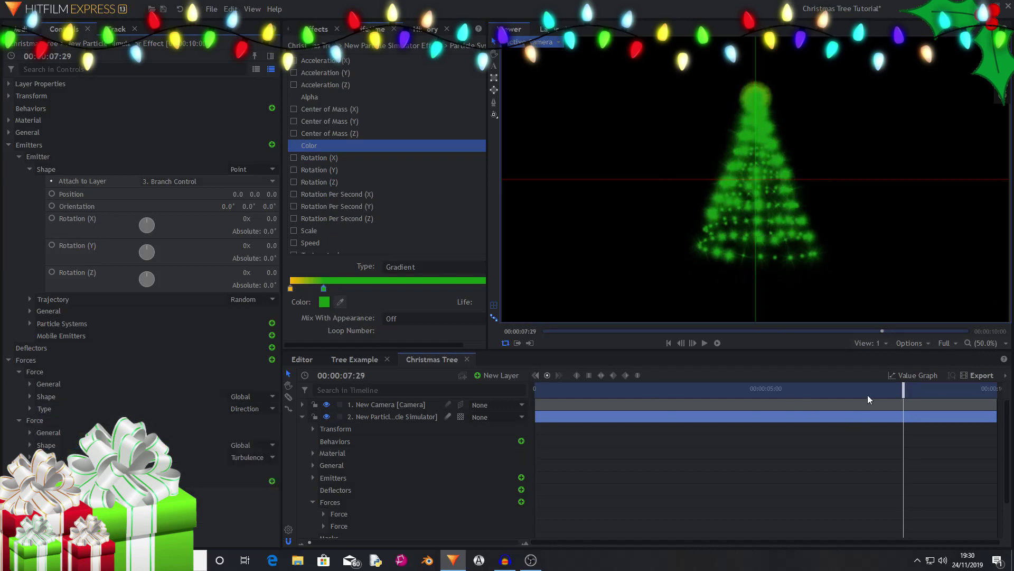
left_click_drag(903, 391, 936, 396)
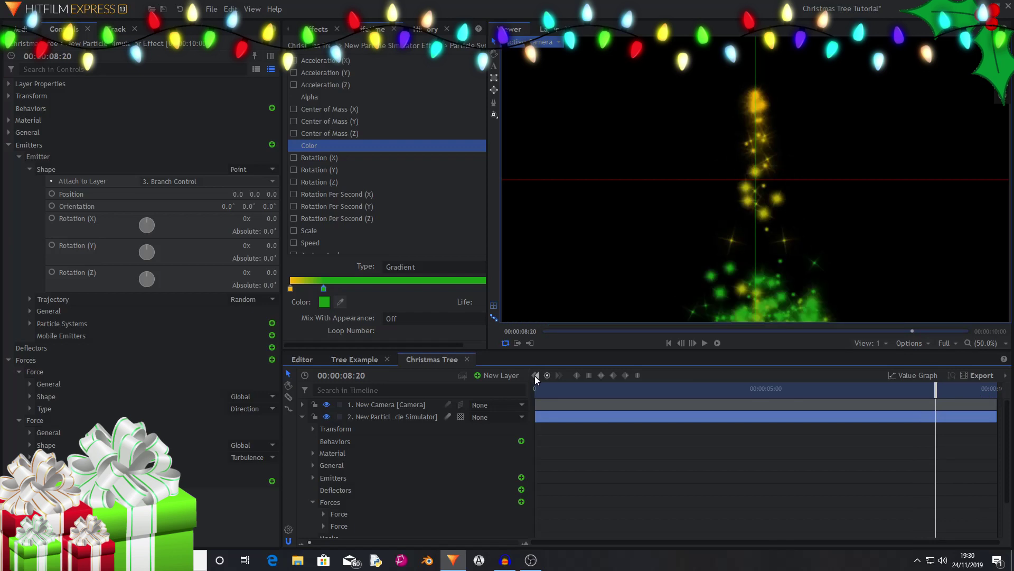
left_click(535, 376)
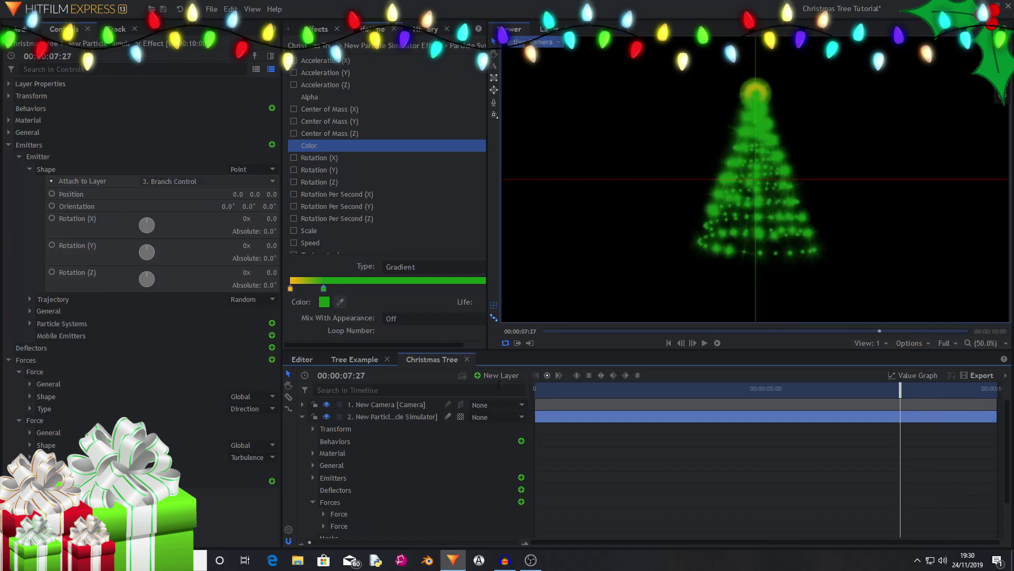
key("Left")
key("Left")
key("Left")
key("Left")
key("Left")
key("Left")
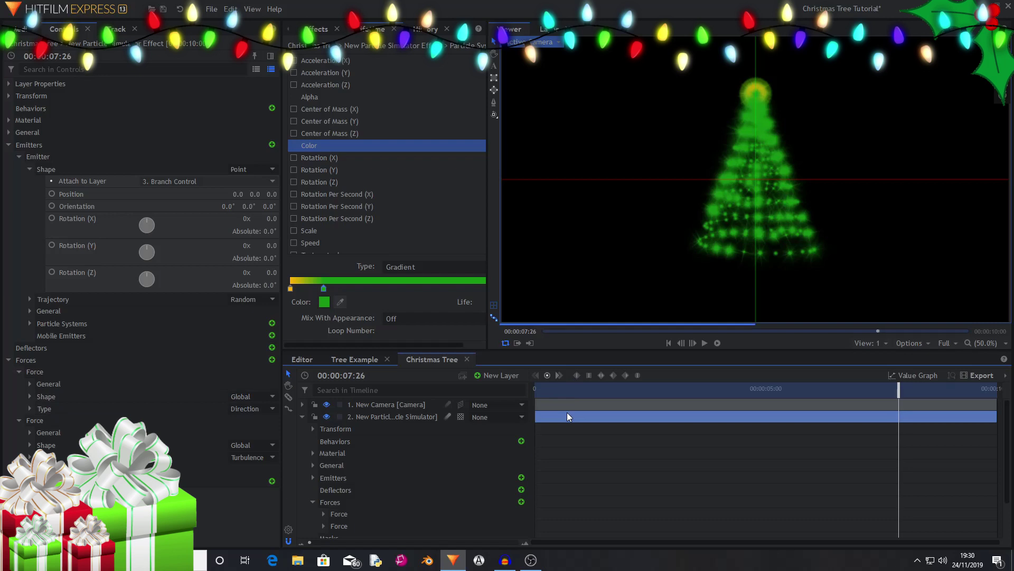
key("Left")
key("Left")
key("Left")
key("Left")
key("Left")
key("Left")
key("Left")
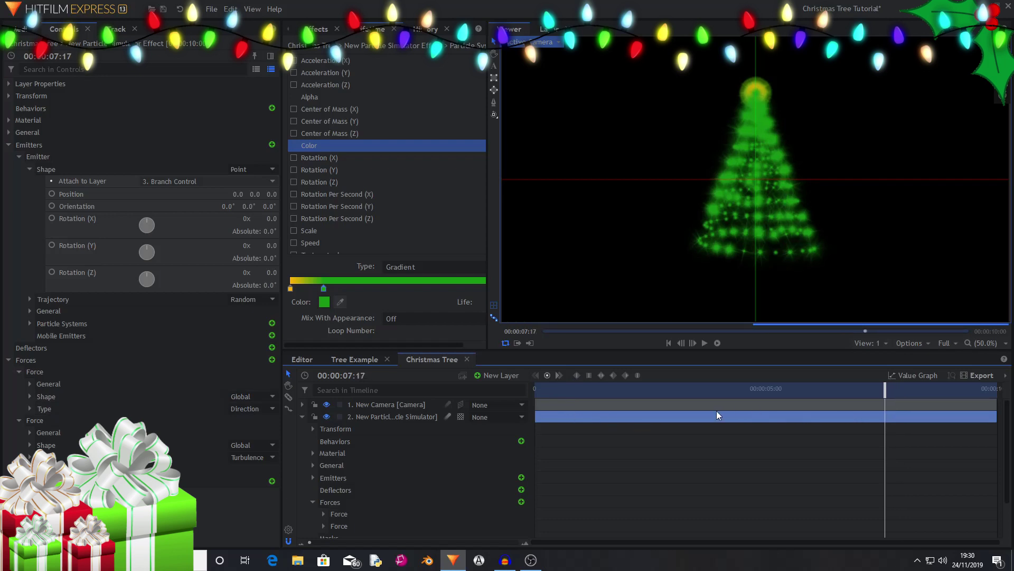
key("Left")
key("Left")
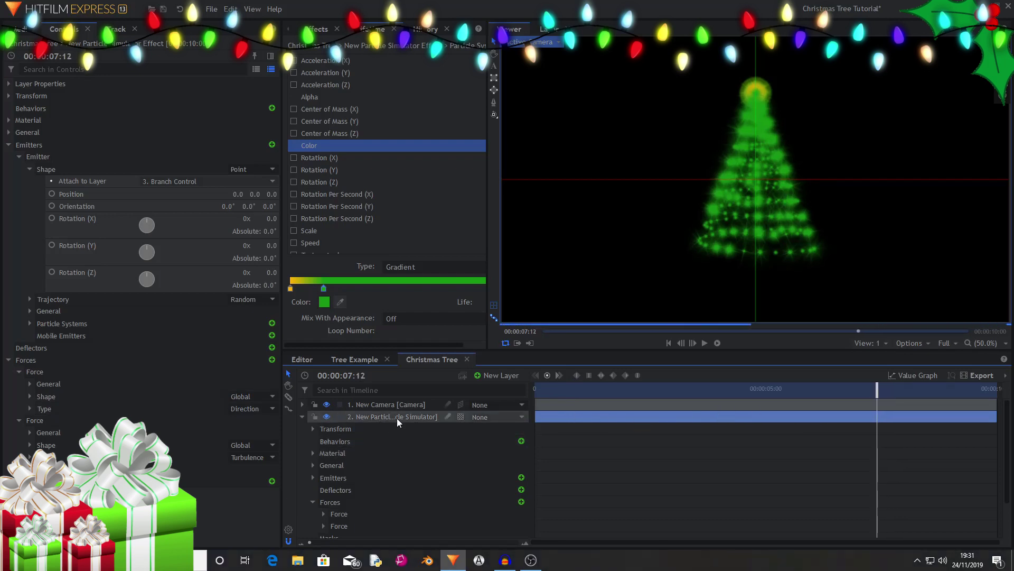
- Return to five seconds and reveal Particle System > General > Particles per Second
left_click_drag(867, 396, 769, 397)
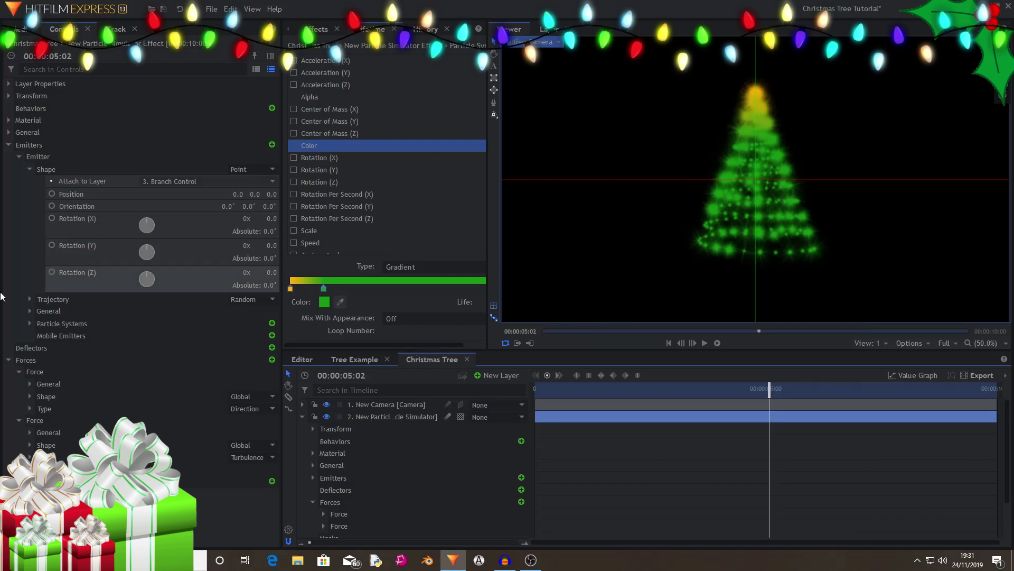
left_click(9, 360)
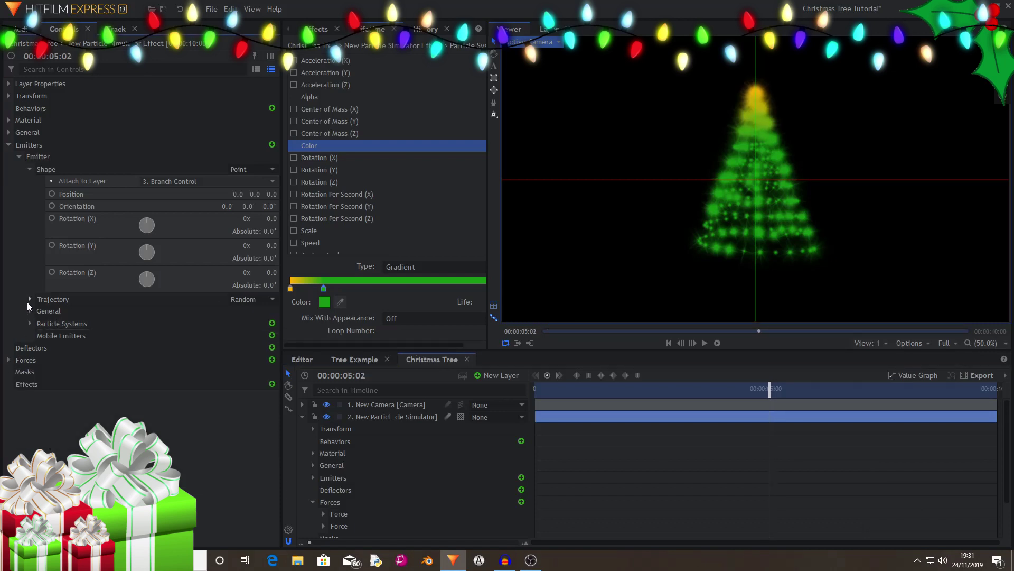
left_click(30, 311)
left_click(29, 311)
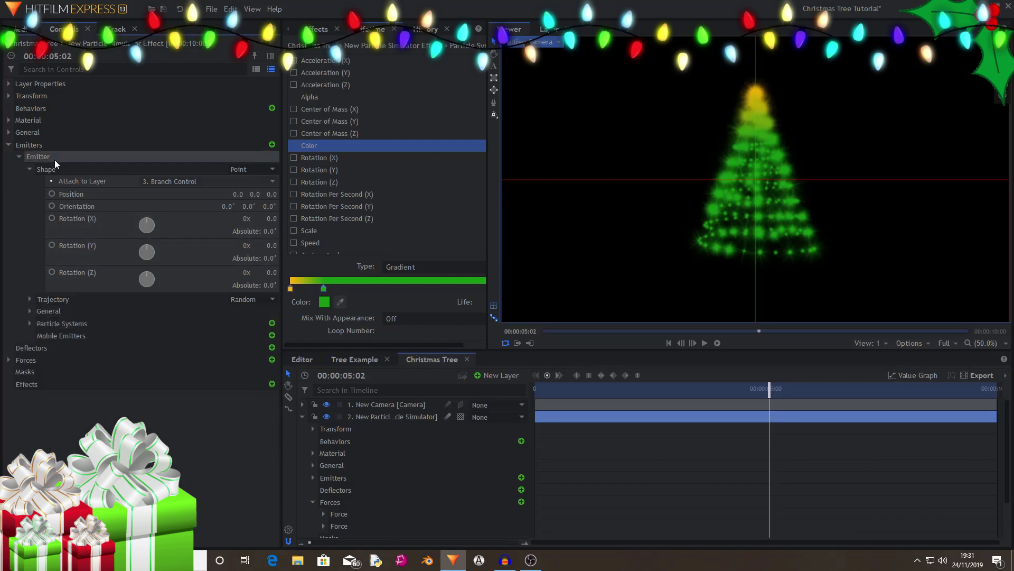
left_click(30, 324)
left_click(41, 335)
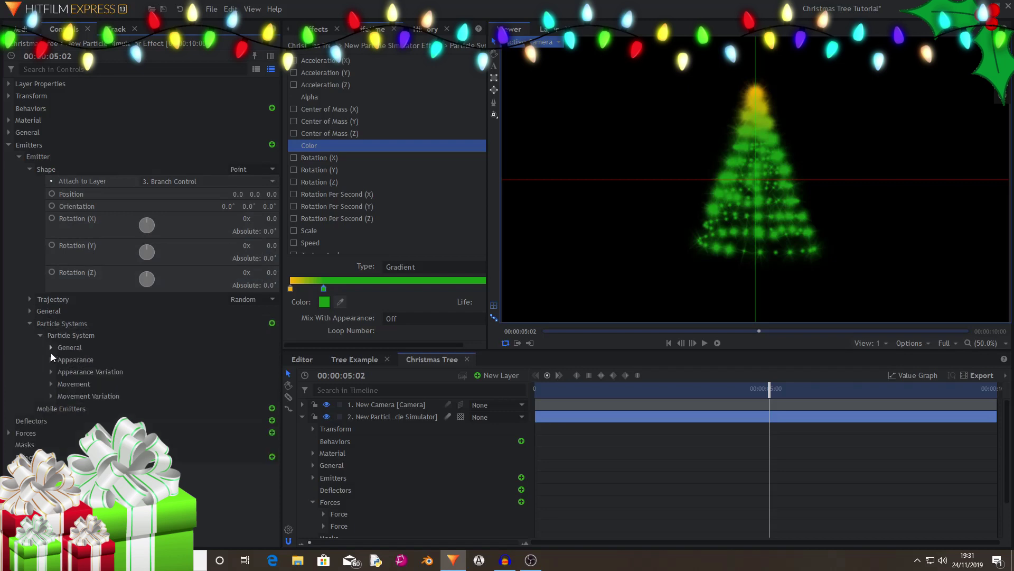
left_click(51, 348)
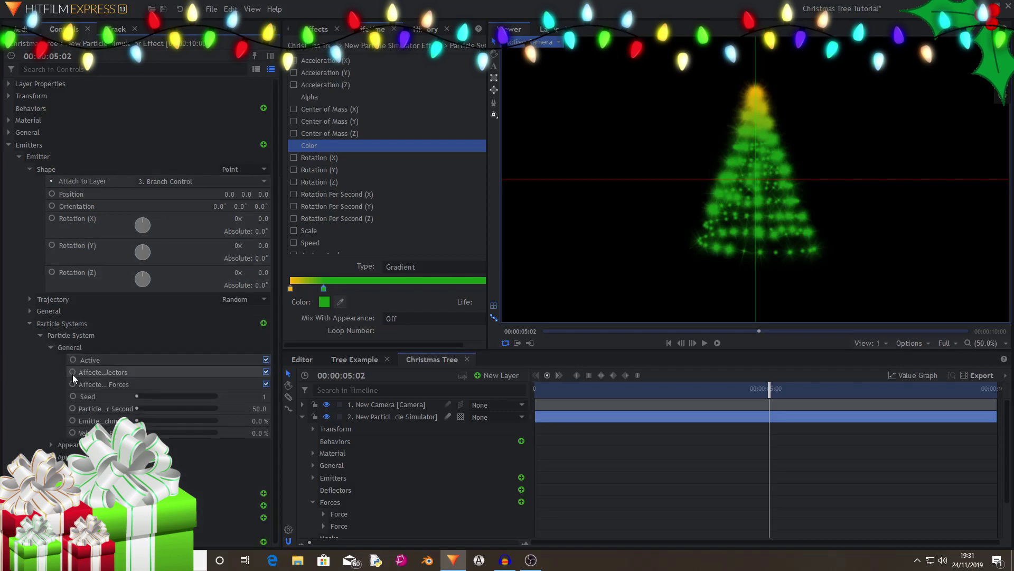
left_click(71, 410)
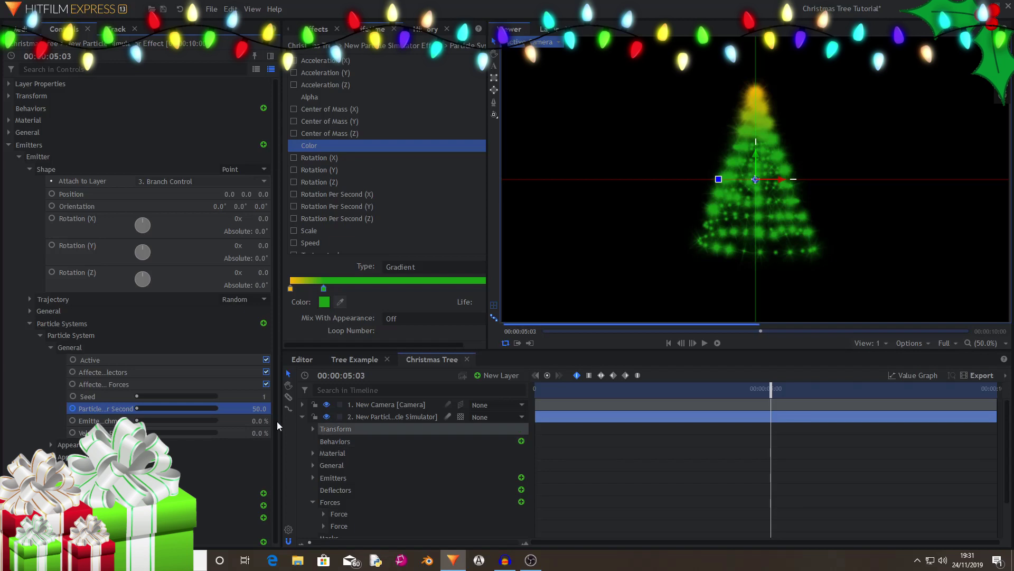
- Set Particles per Second to 0 at 05:02 and preview the tree afterwards
double_click(265, 408)
type("0")
key("Return")
key("space")
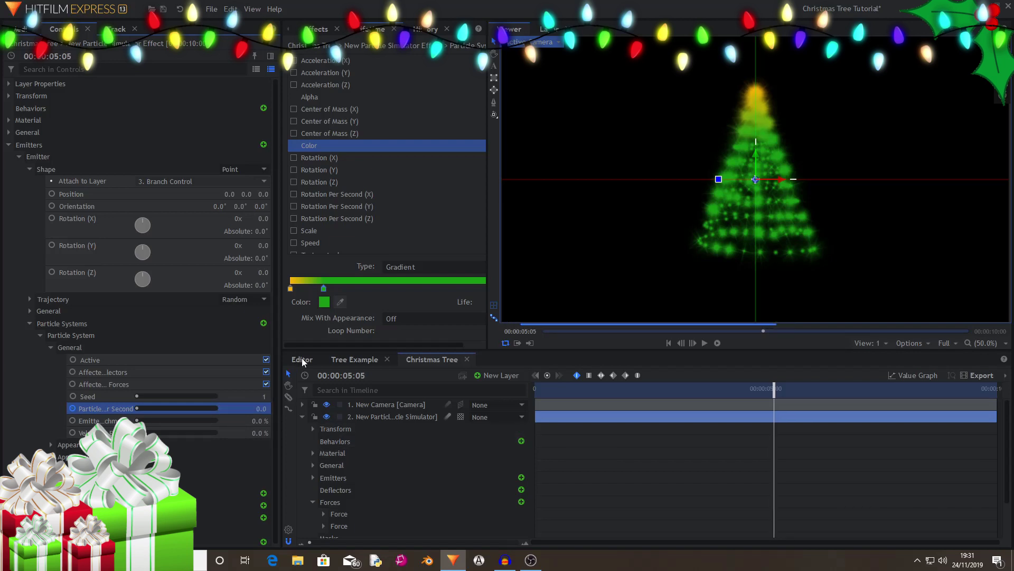
left_click_drag(775, 398, 889, 405)
- Apply a Glow effect to the particle layer and raise its intensity
left_click(319, 30)
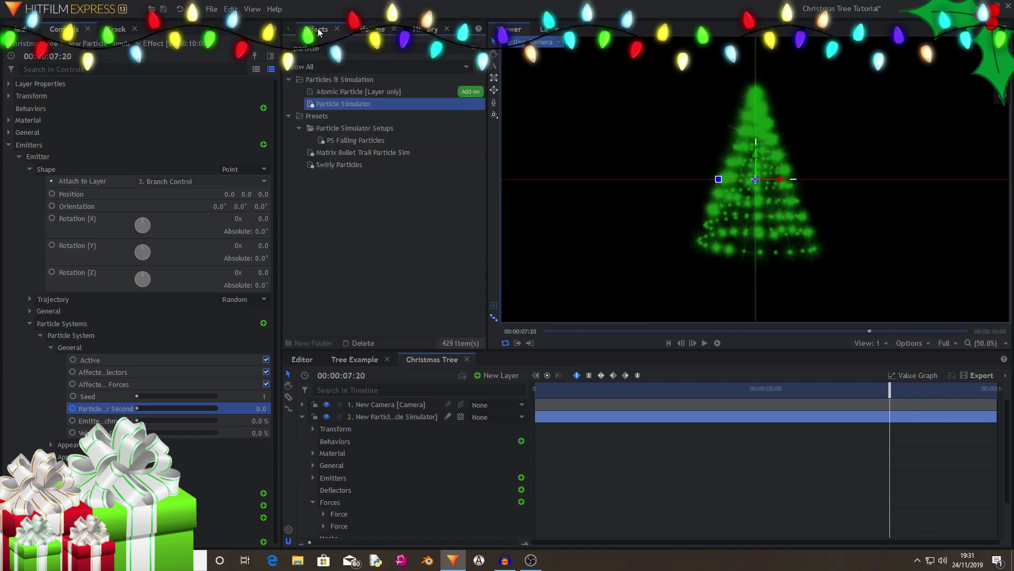
type("glow")
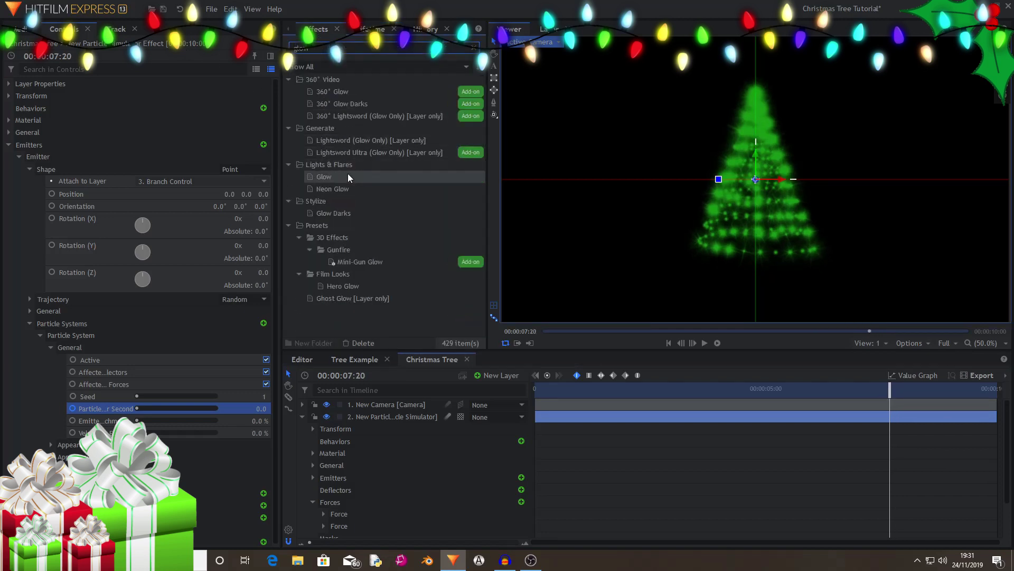
left_click_drag(347, 176, 401, 417)
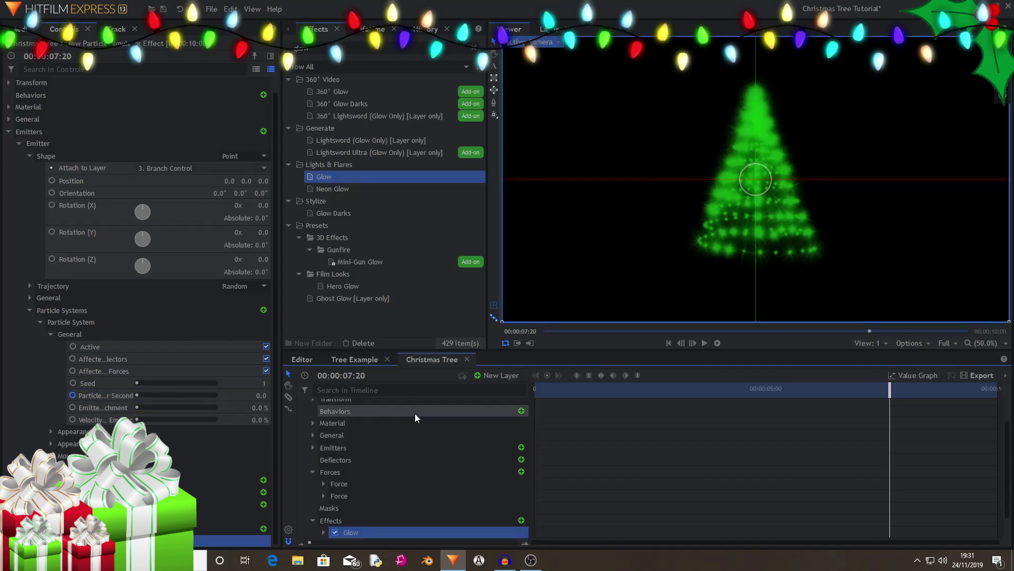
scroll(159, 481, "down", 3)
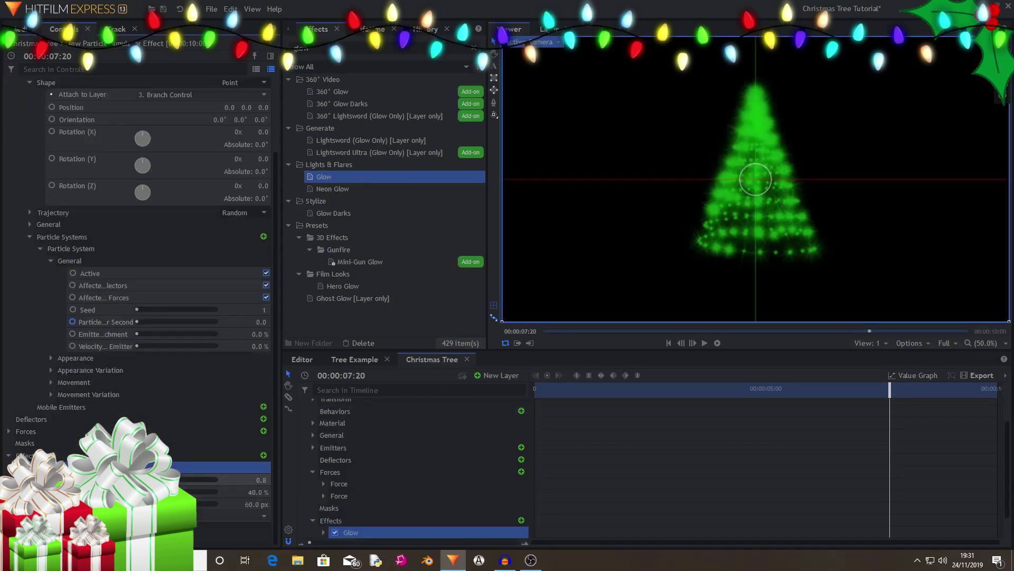
left_click_drag(261, 479, 269, 479)
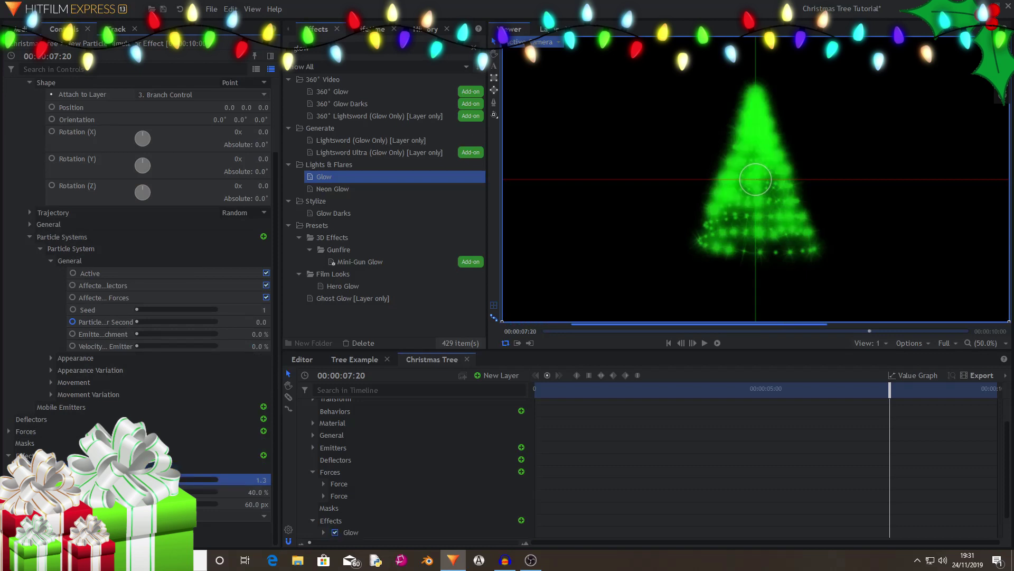
- Duplicate the Glow effect and widen the copy's radius
right_click(68, 466)
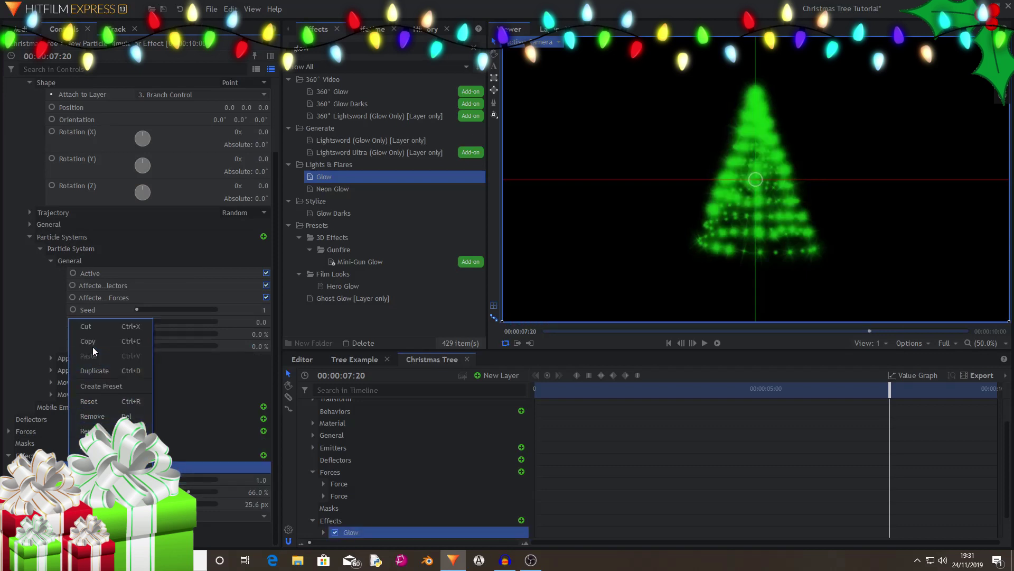
left_click(92, 368)
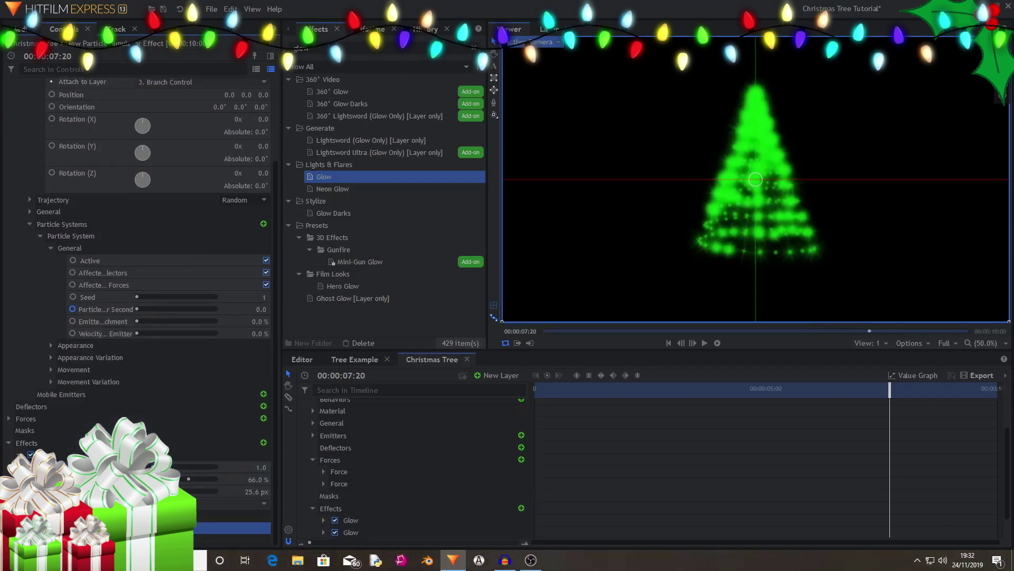
scroll(142, 264, "down", 3)
left_click_drag(253, 504, 323, 504)
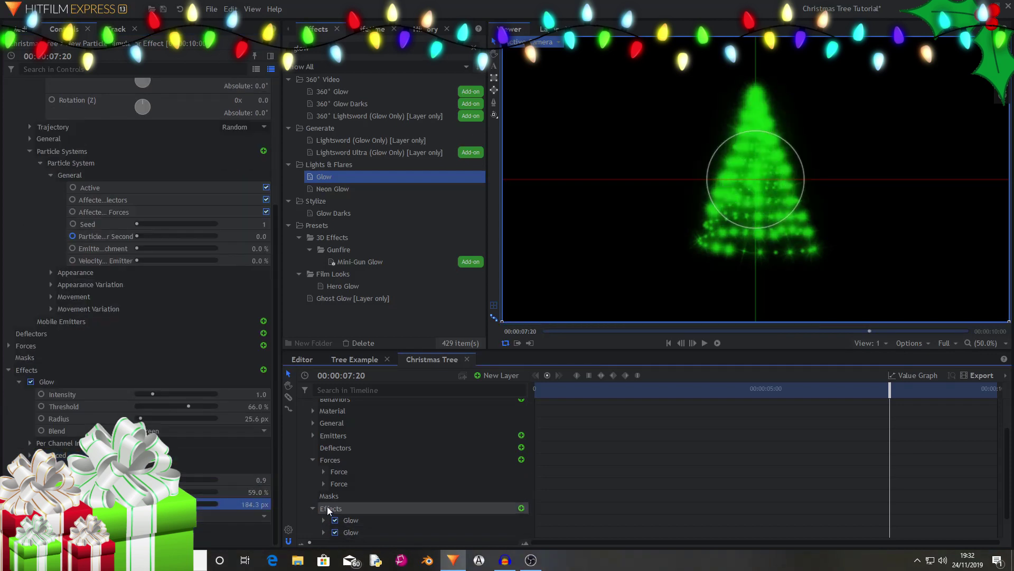
- Set the second glow's radius to 184.3 px, collapse layer 2, and play from the start
left_click(312, 508)
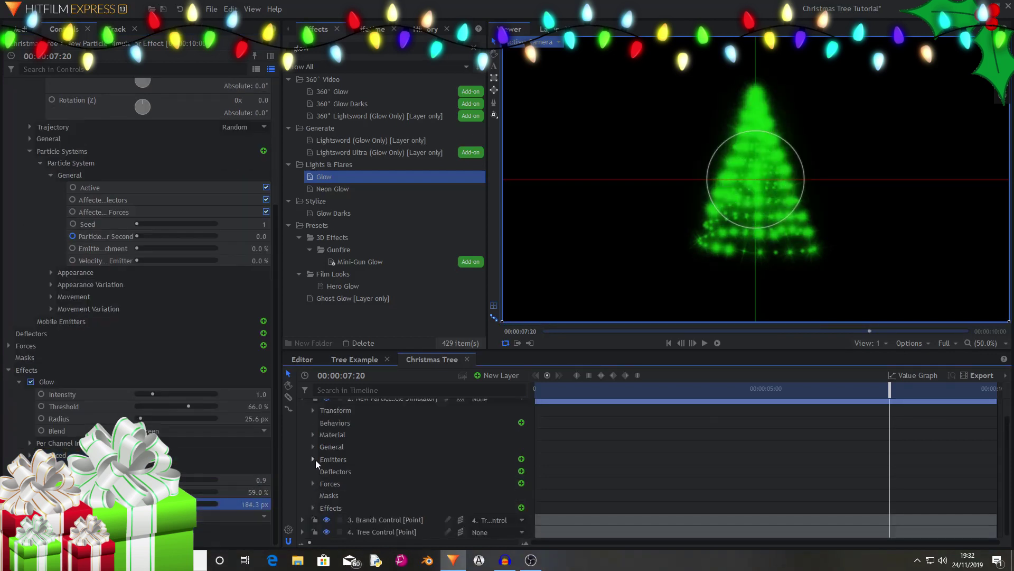
left_click(302, 399)
left_click_drag(890, 388, 844, 384)
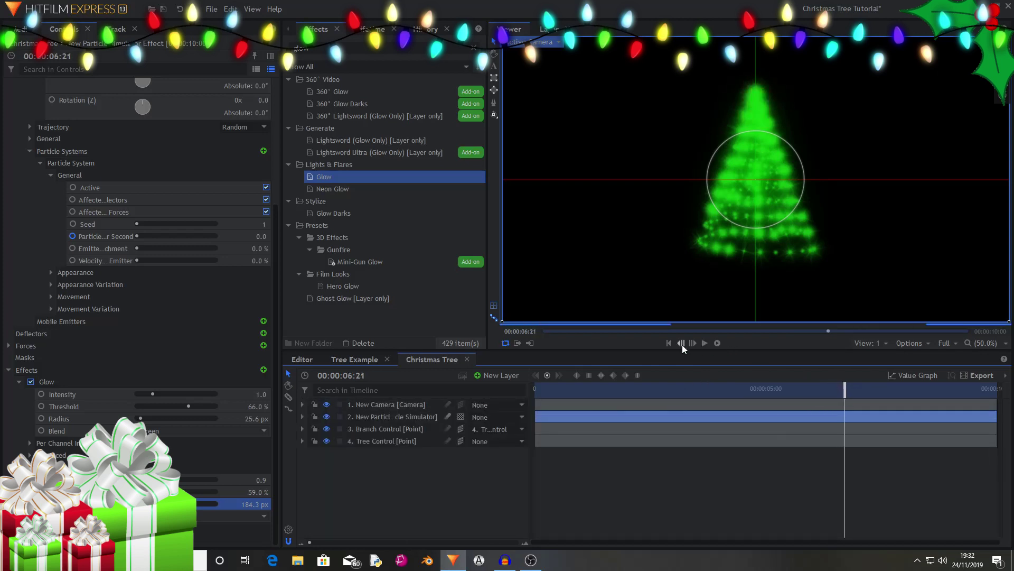
left_click(672, 343)
left_click(704, 343)
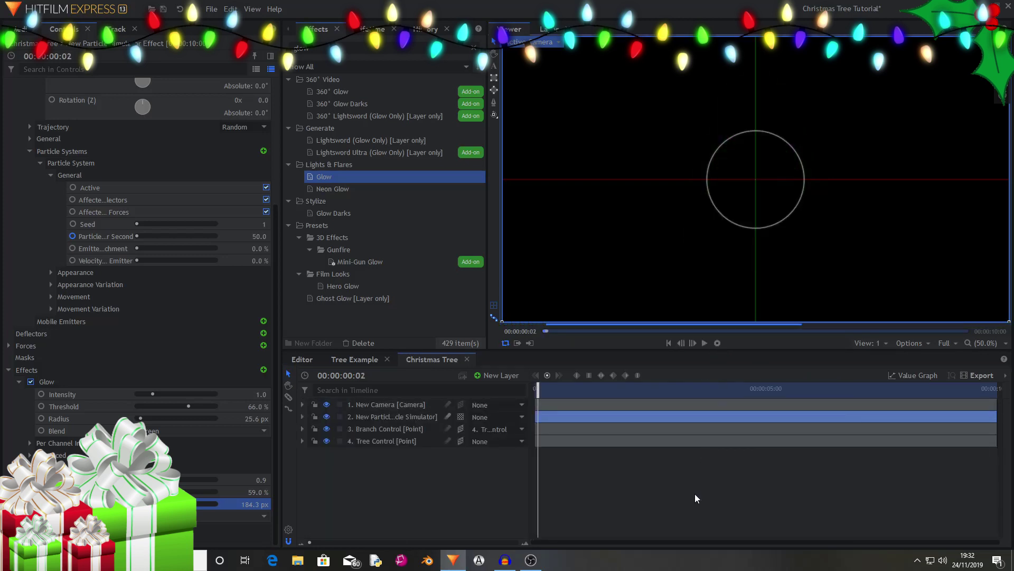